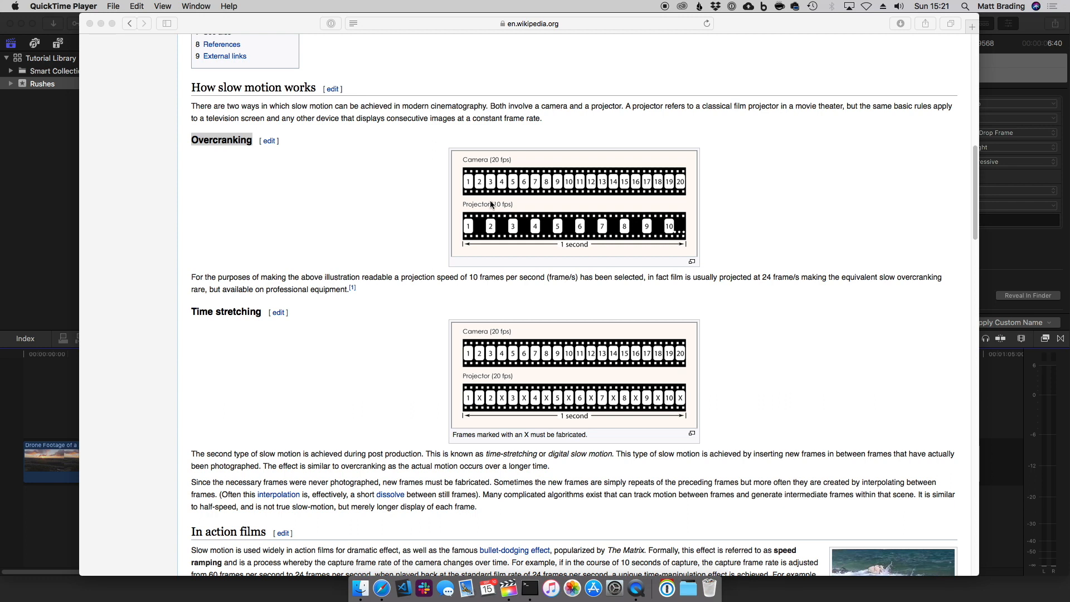
Step: View the Time stretching section of the slow motion article, then switch to Final Cut Pro
scroll(403, 332, "down", 5)
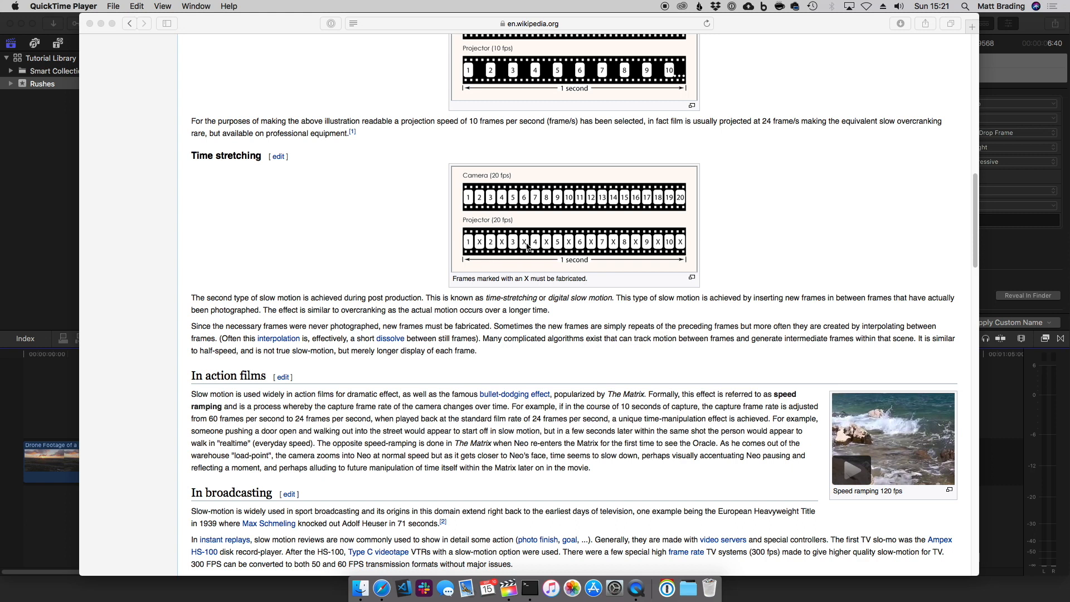
left_click(35, 213)
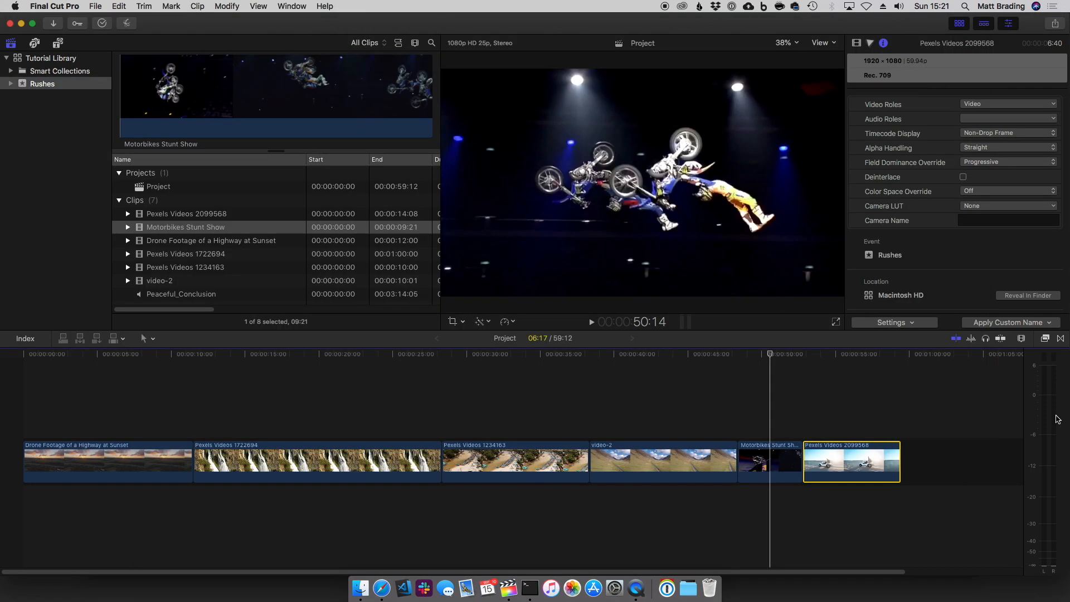
Step: Skim through the Pexels Videos 2099568 clip at the end of the timeline and apply Automatic Speed to it
left_click(823, 356)
left_click_drag(824, 359, 848, 359)
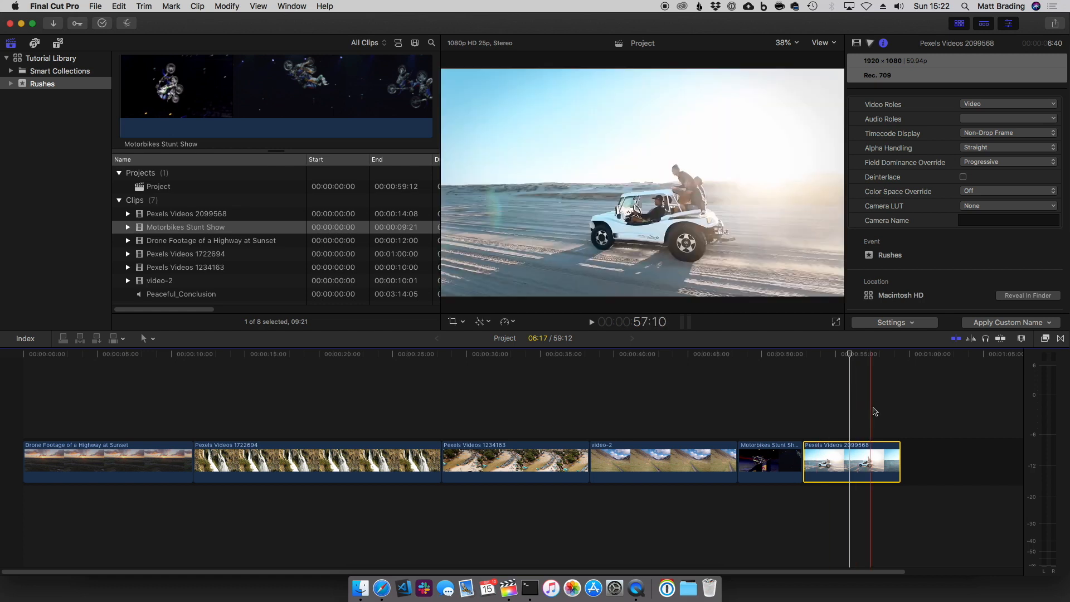
mouse_move(801, 355)
left_mouse_down()
mouse_move(877, 359)
mouse_move(804, 361)
mouse_move(854, 362)
mouse_move(811, 370)
left_mouse_up()
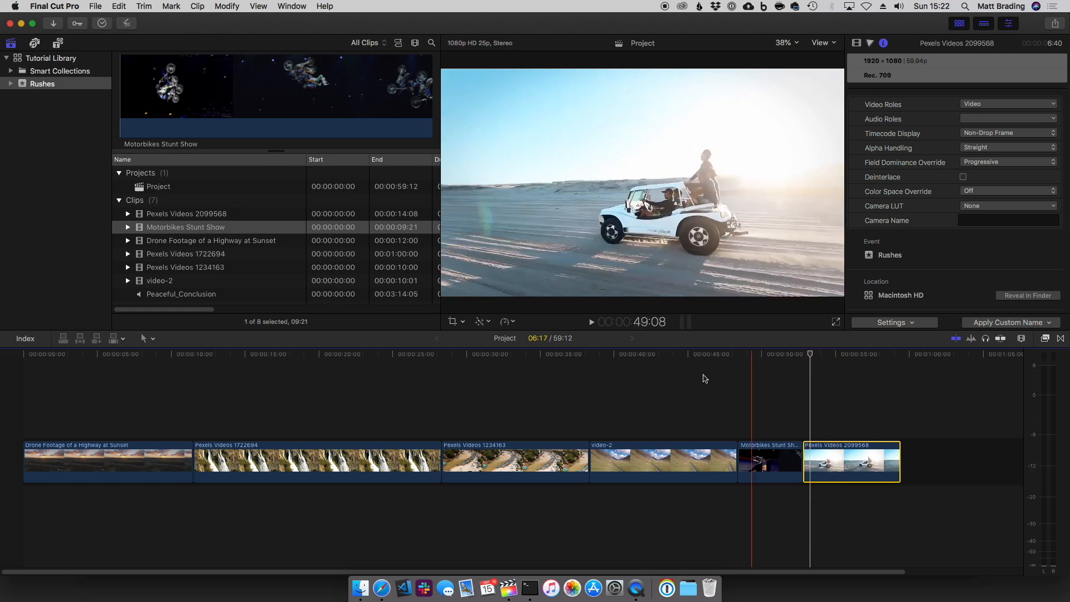
left_click(508, 323)
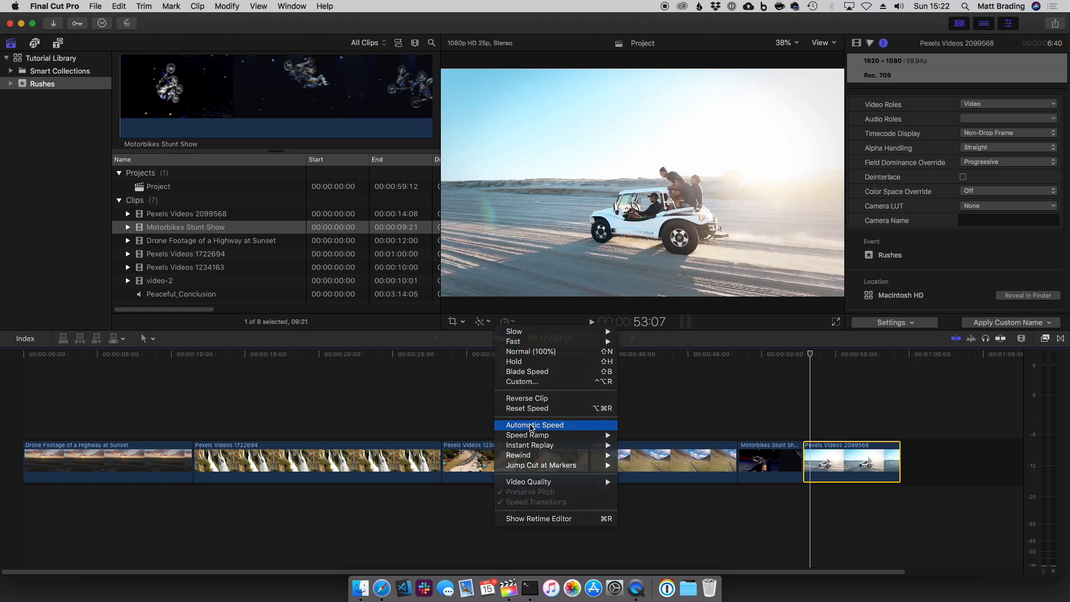
left_click(531, 425)
Step: Review the slowed Pexels Videos 2099568 clip by scrubbing its opening and playing part of it back
left_click_drag(683, 572, 812, 568)
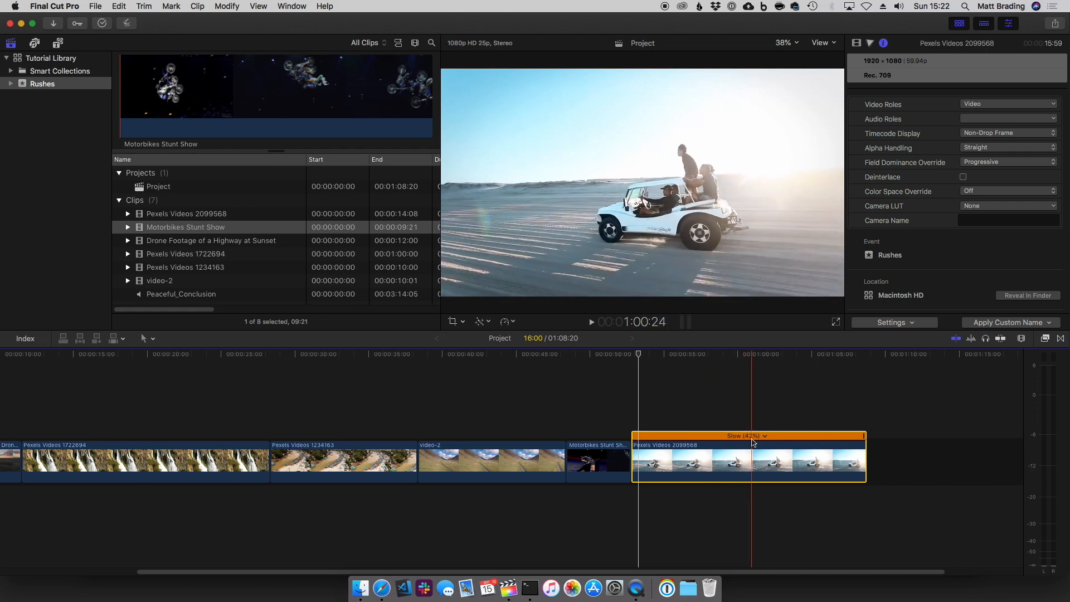
mouse_move(653, 356)
left_mouse_down()
mouse_move(626, 355)
mouse_move(642, 360)
left_mouse_up()
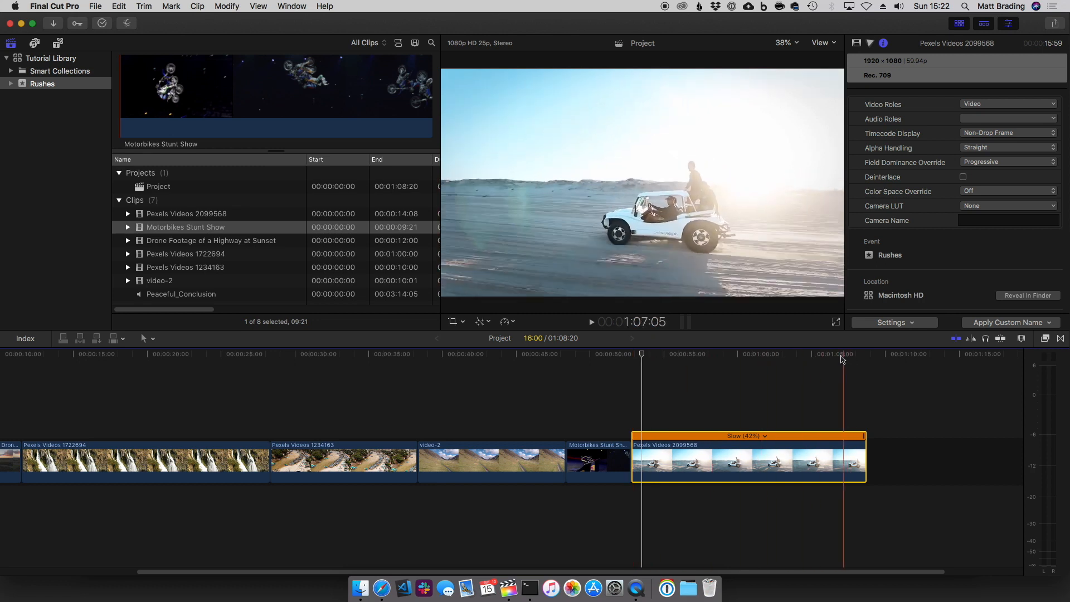
left_click(635, 357)
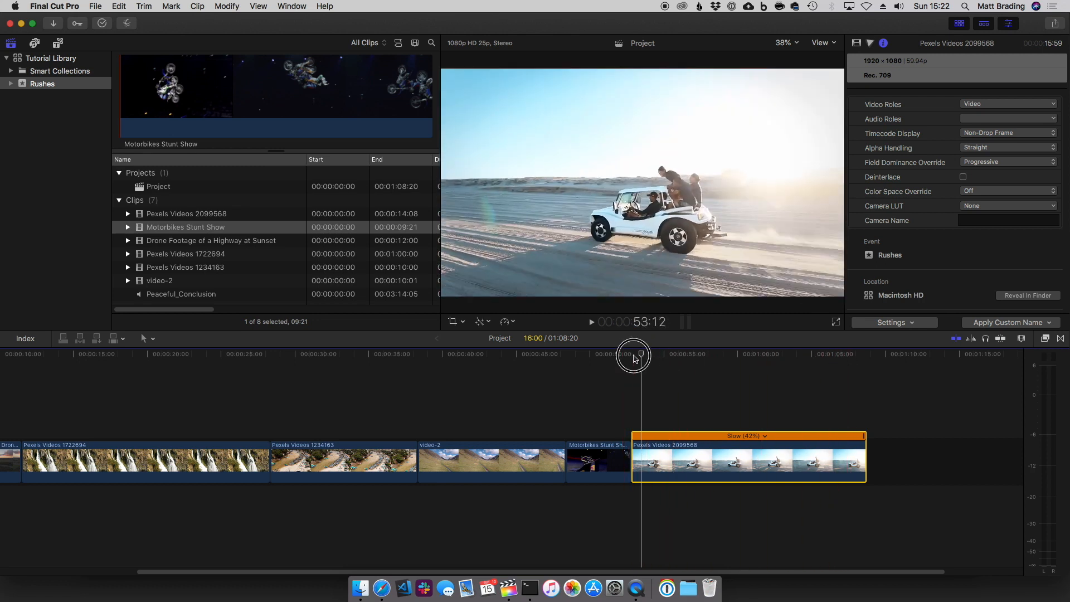
left_click(655, 358)
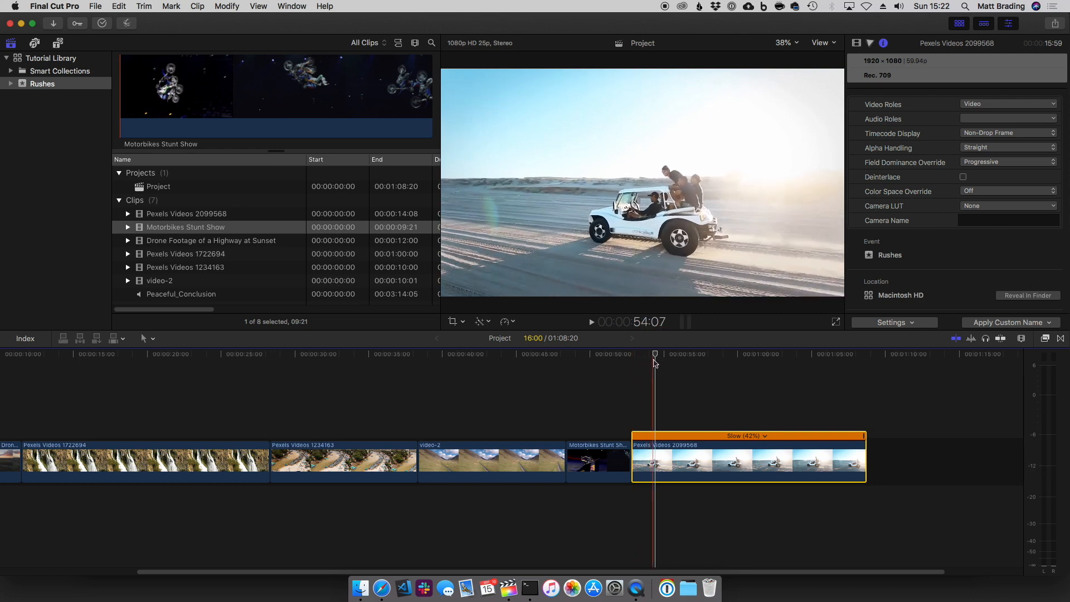
key("space")
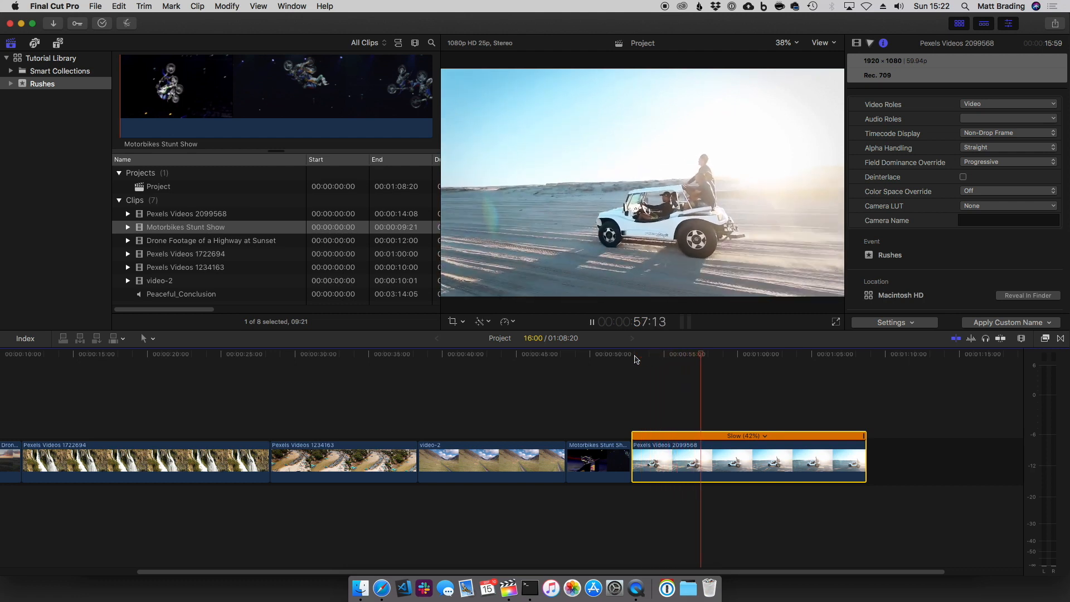
key("space")
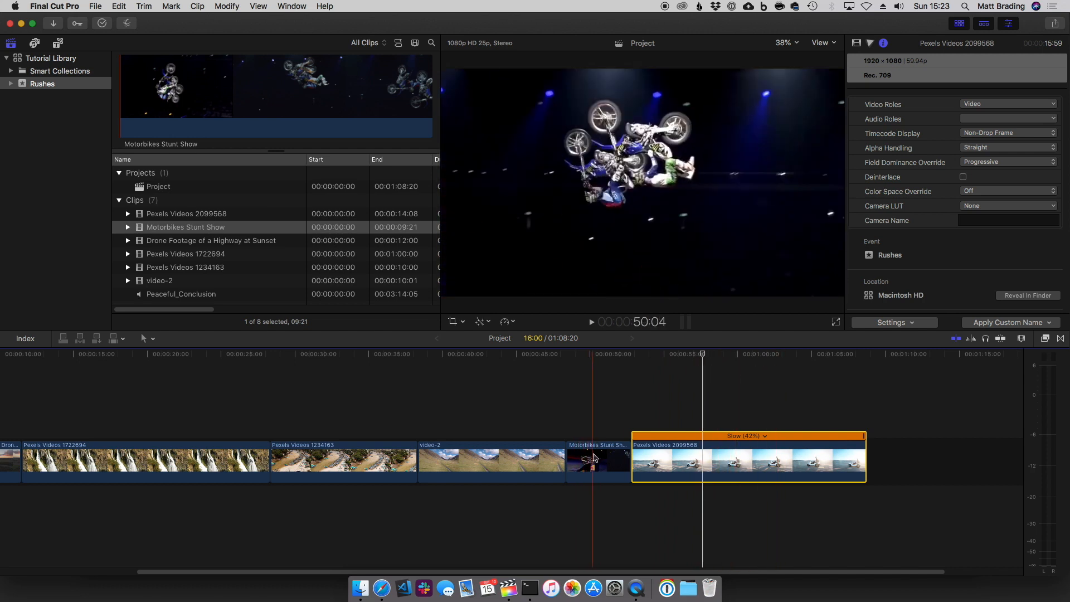
Step: Apply Automatic Speed to the Motorbikes Stunt Show clip in the timeline
left_click(602, 456)
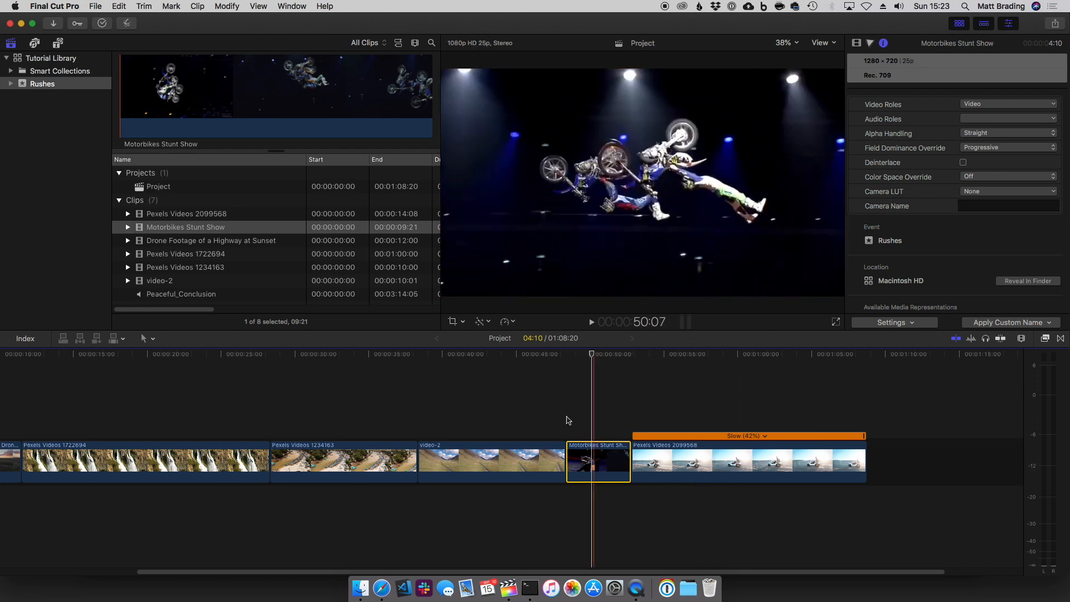
left_click(506, 321)
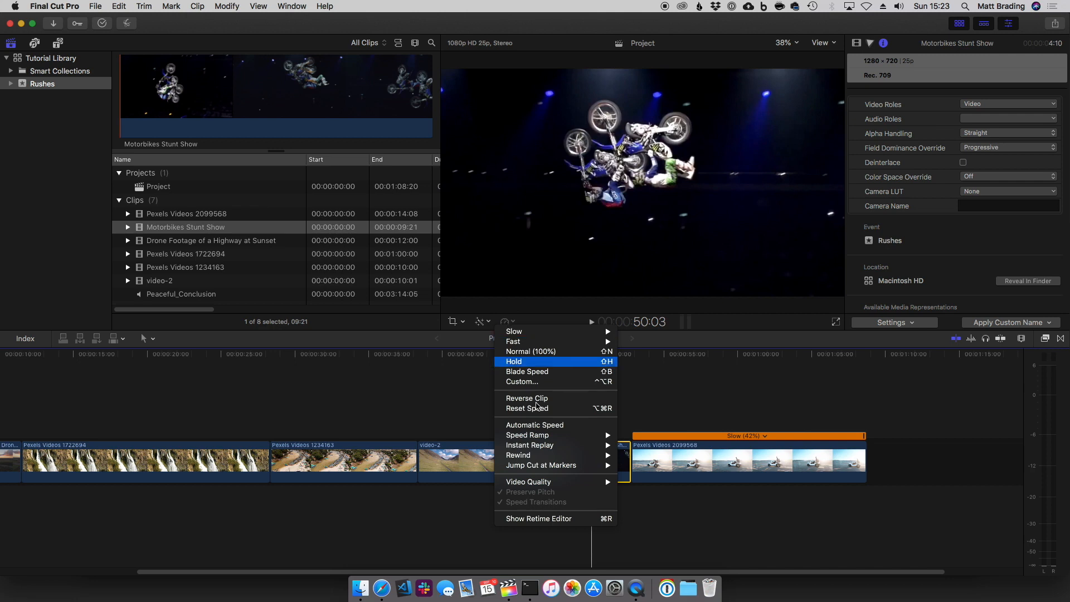
left_click(544, 425)
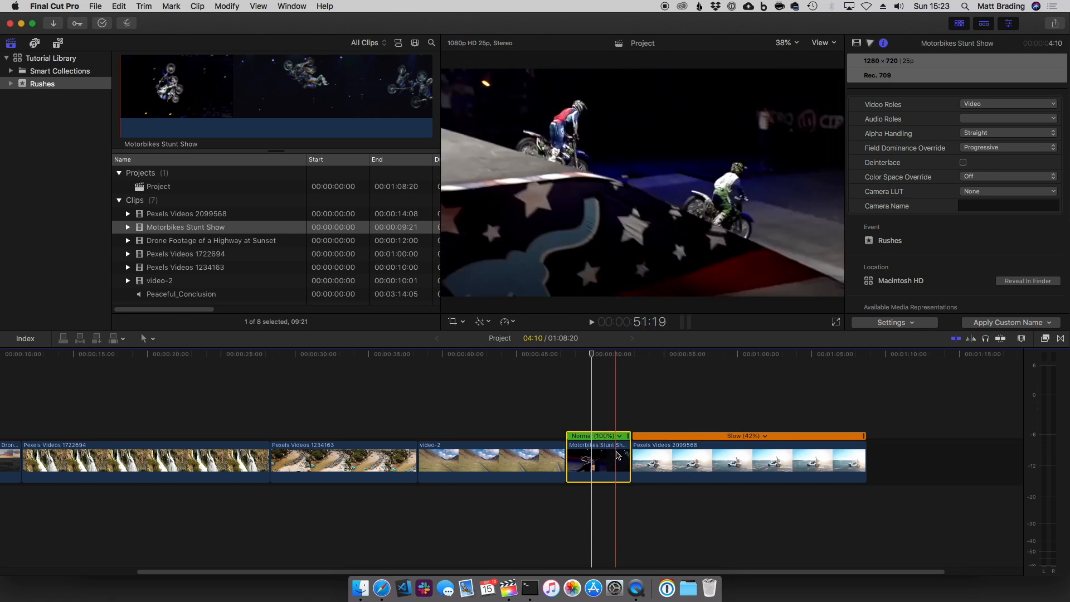
Step: Slow the Motorbikes Stunt Show clip to 50% and play it from its start
left_click(507, 322)
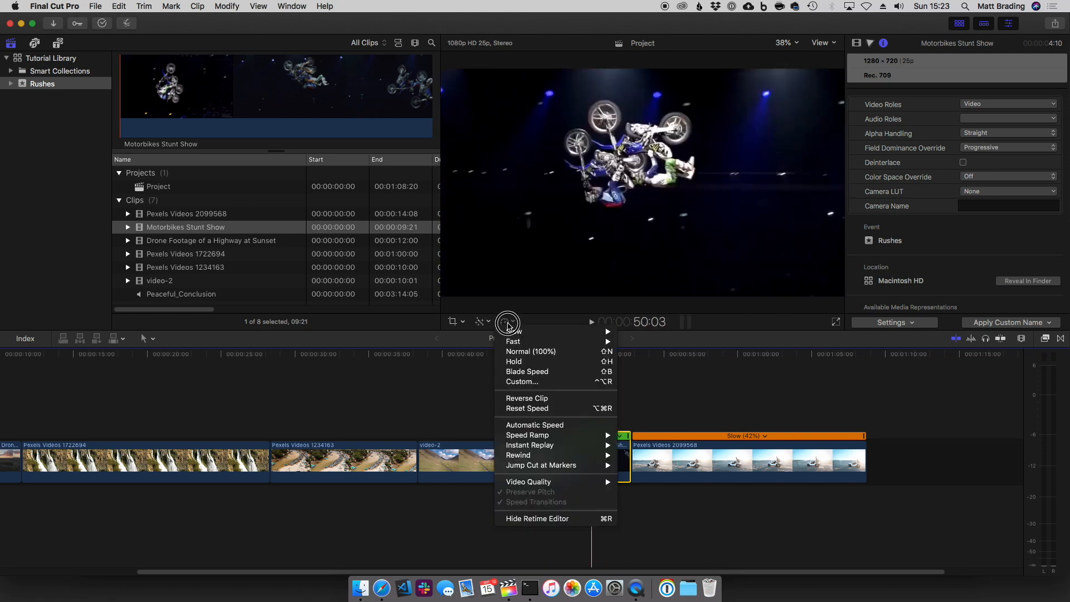
mouse_move(529, 335)
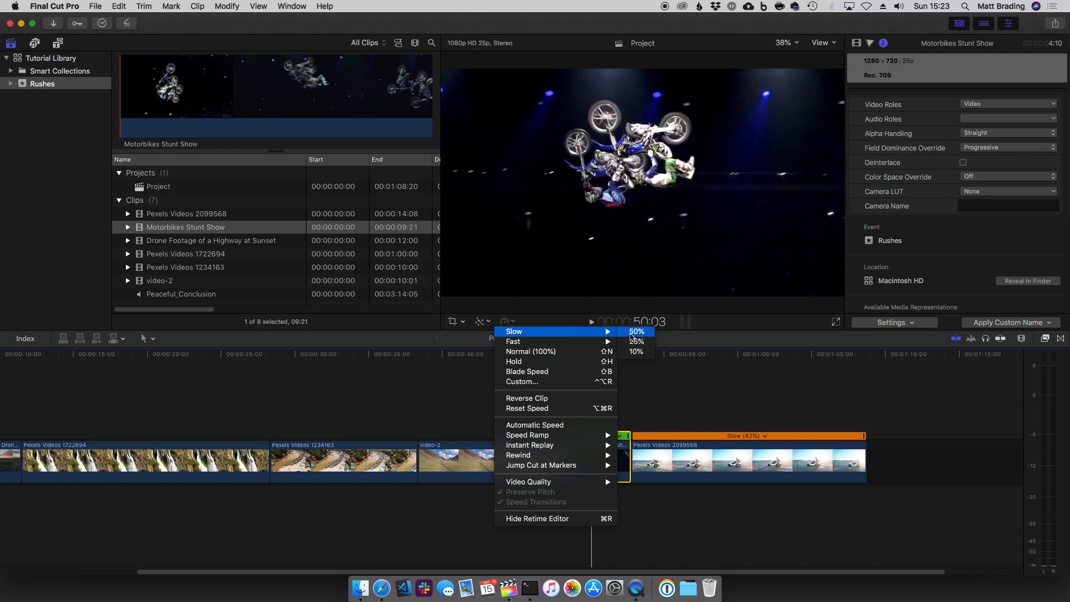
left_click(631, 336)
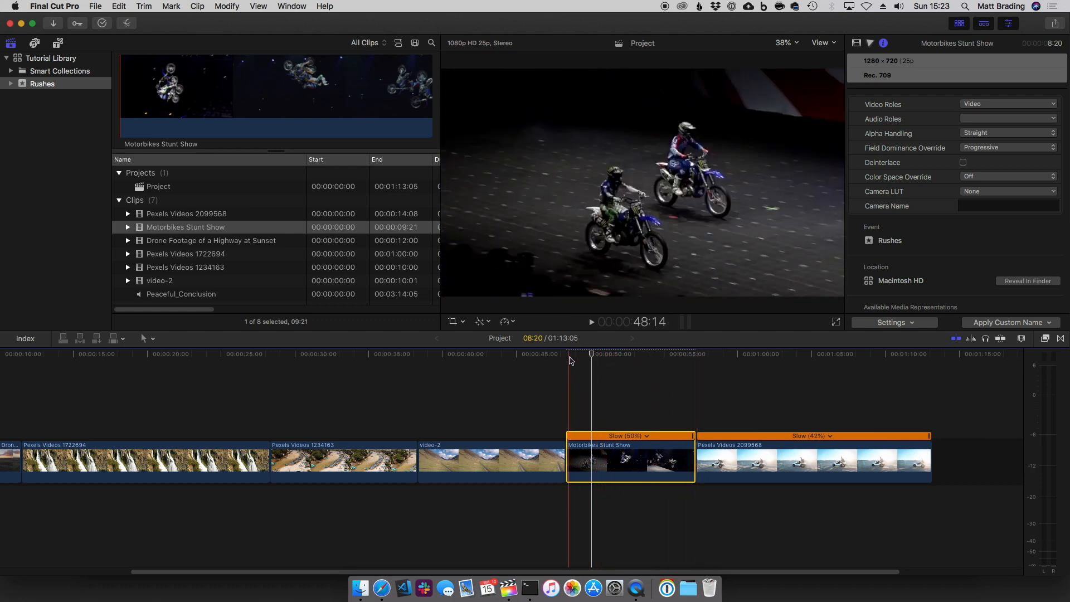
left_click(569, 357)
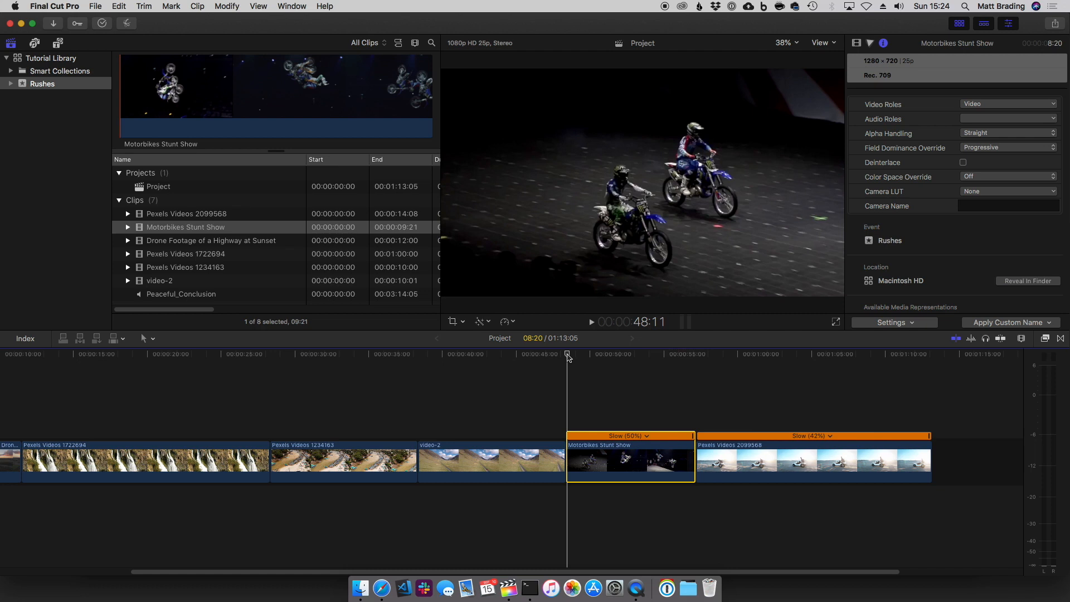
key("space")
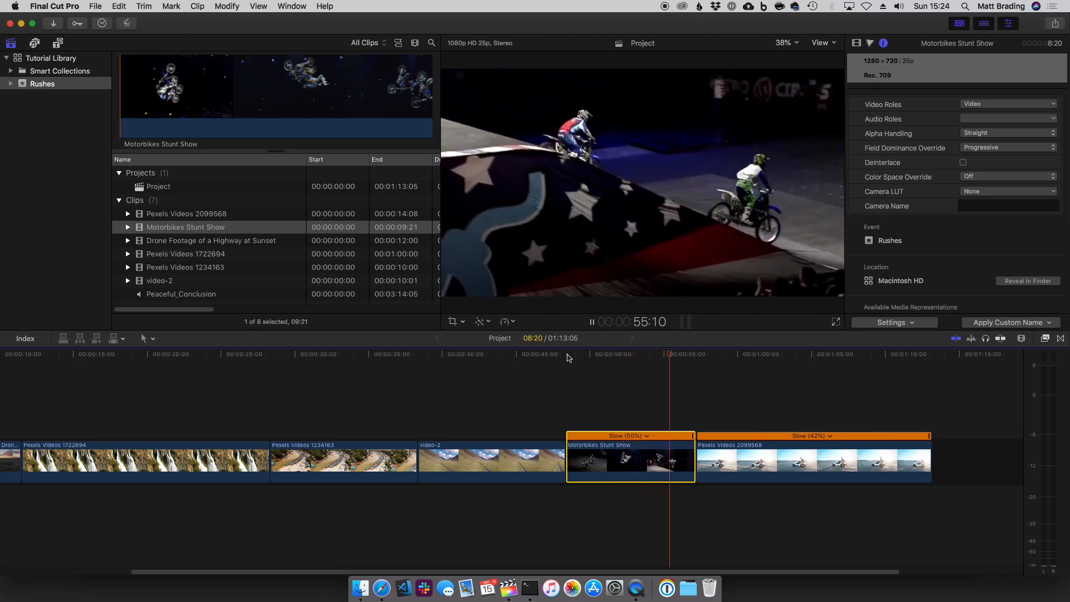
Step: Slow the Motorbikes Stunt Show clip further to 25% speed
mouse_move(613, 355)
left_mouse_down()
mouse_move(588, 357)
mouse_move(674, 359)
mouse_move(575, 358)
mouse_move(668, 358)
mouse_move(592, 358)
left_mouse_up()
left_click(506, 321)
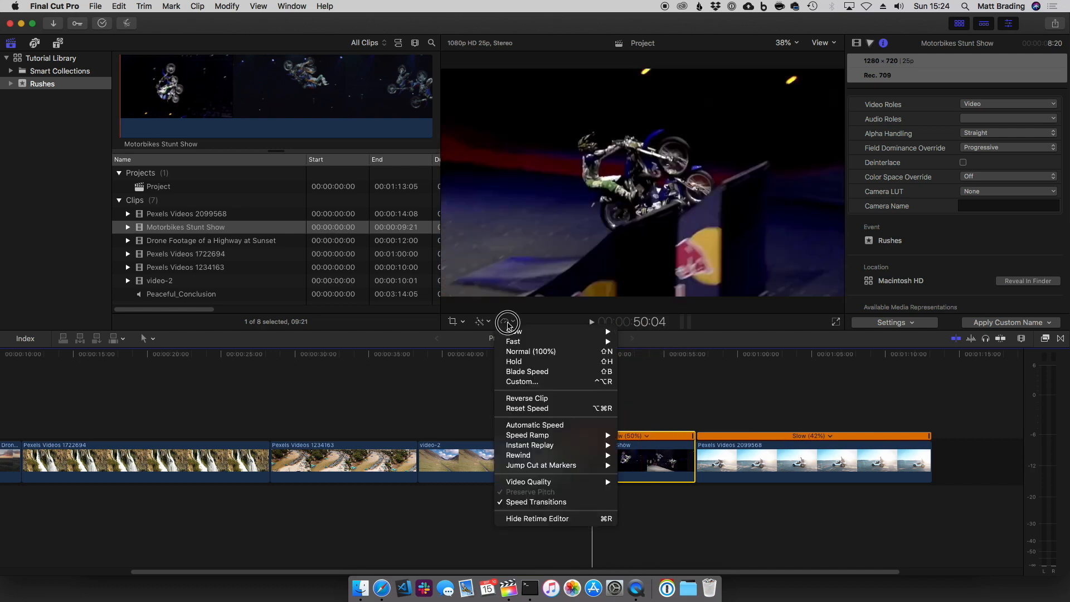
mouse_move(555, 336)
left_click(636, 341)
Step: Play back the 25% speed Motorbikes Stunt Show clip and scrub to the mid-air bike flip
left_click_drag(584, 354, 611, 355)
key("space")
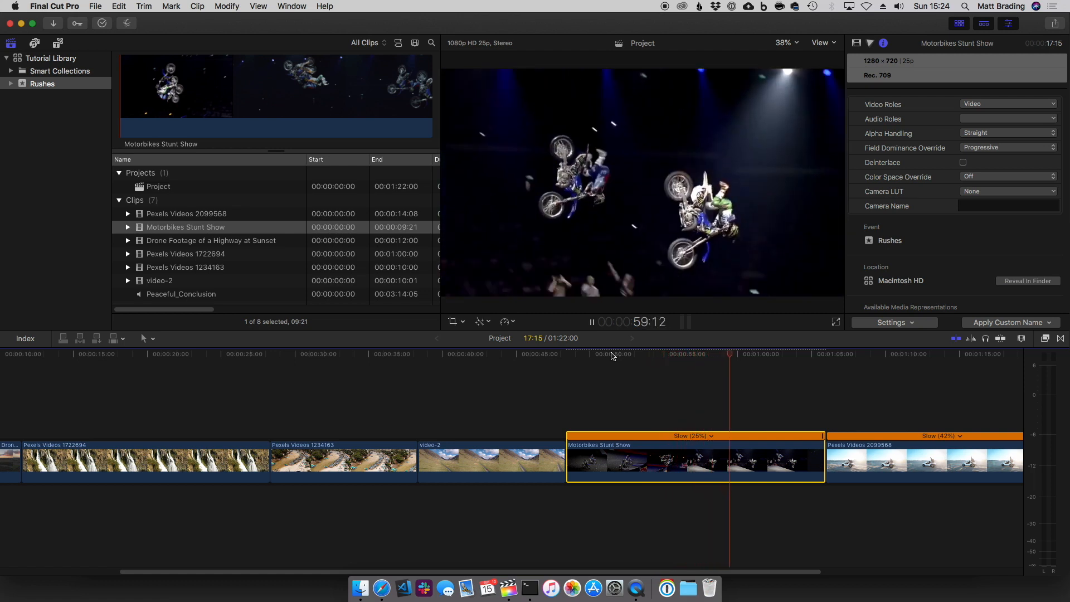
key("space")
mouse_move(696, 351)
left_mouse_down()
mouse_move(658, 353)
mouse_move(678, 357)
left_mouse_up()
Step: Set the Motorbikes Stunt Show clip's retiming video quality to Frame Blending and play part of it back
left_click(692, 437)
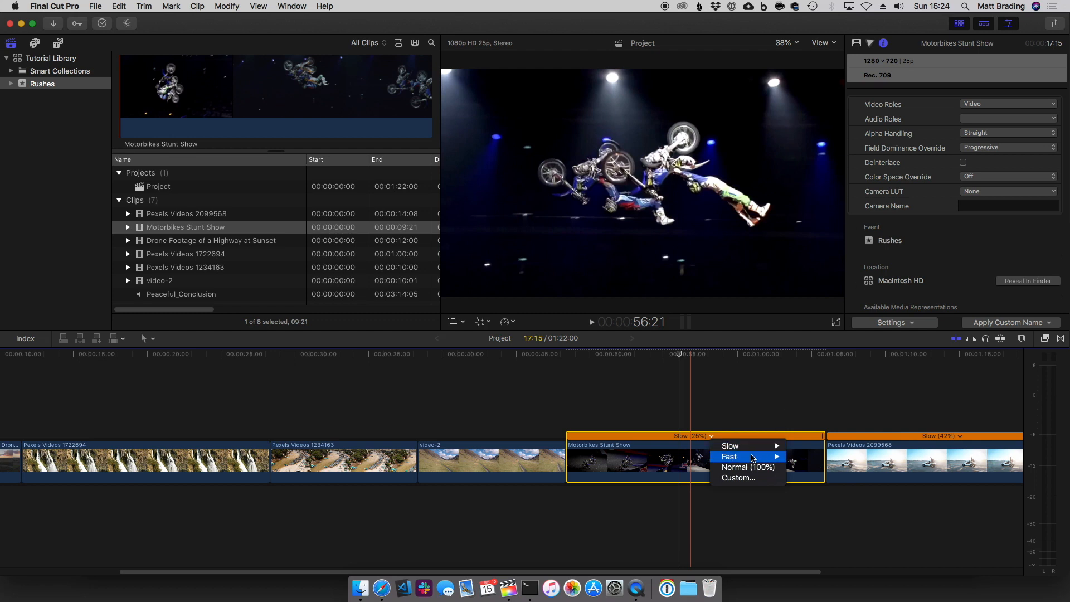
left_click(659, 417)
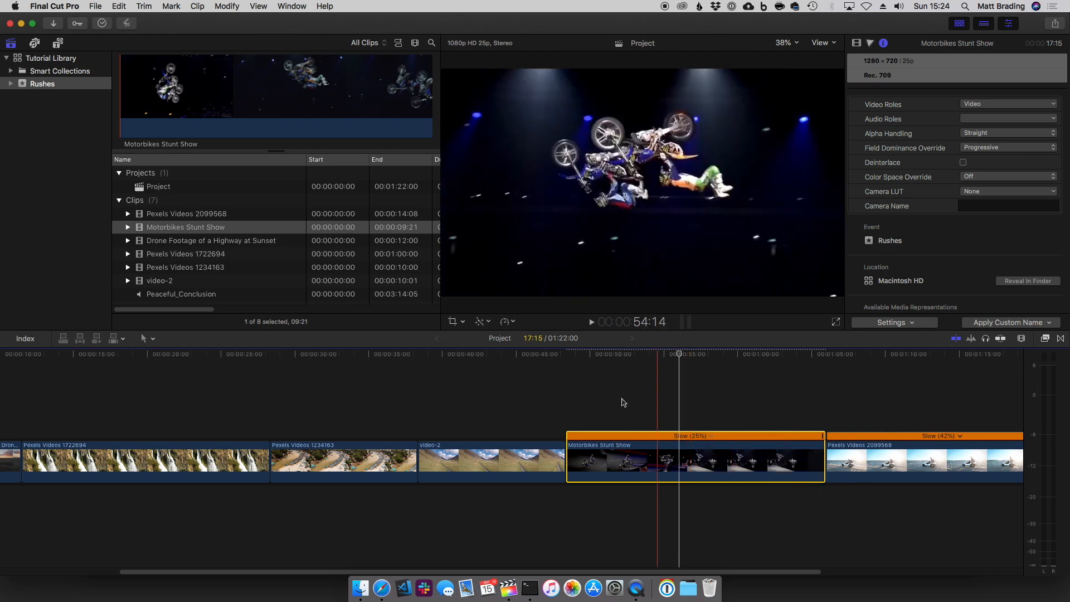
left_click(512, 323)
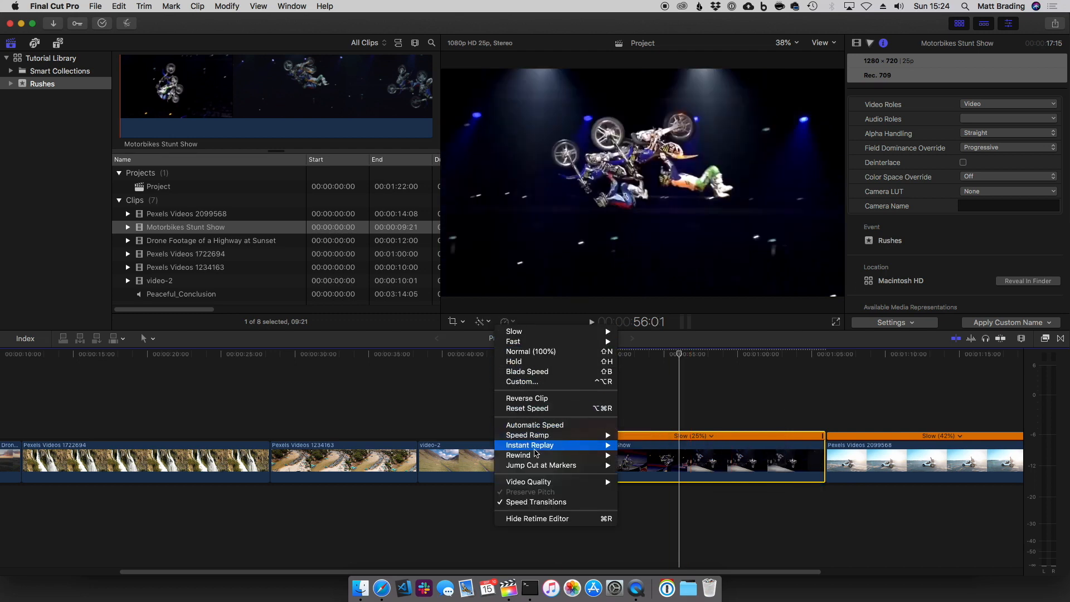
mouse_move(544, 483)
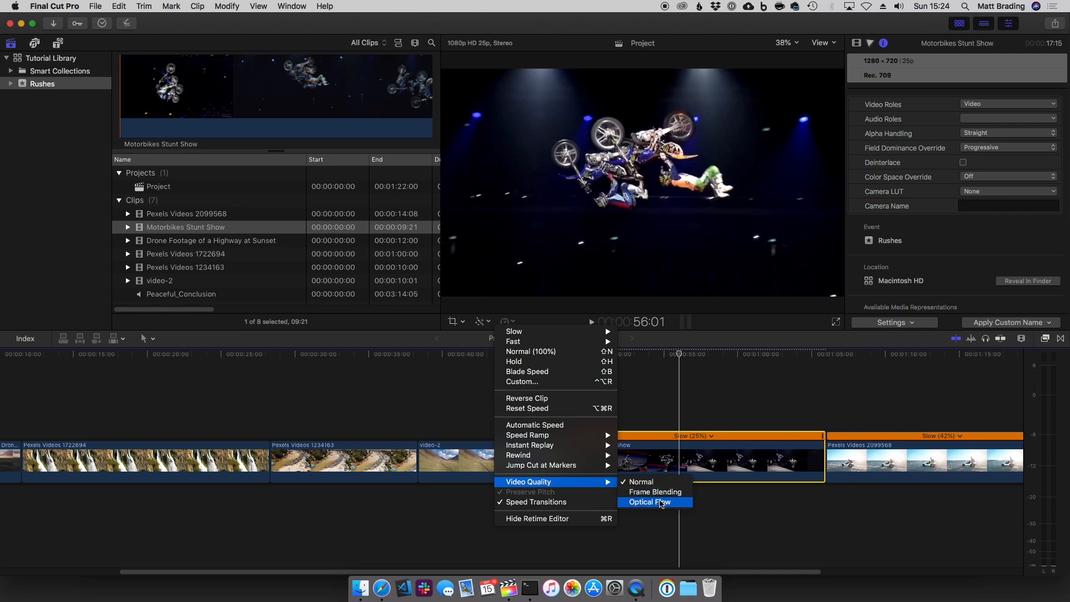
left_click(658, 493)
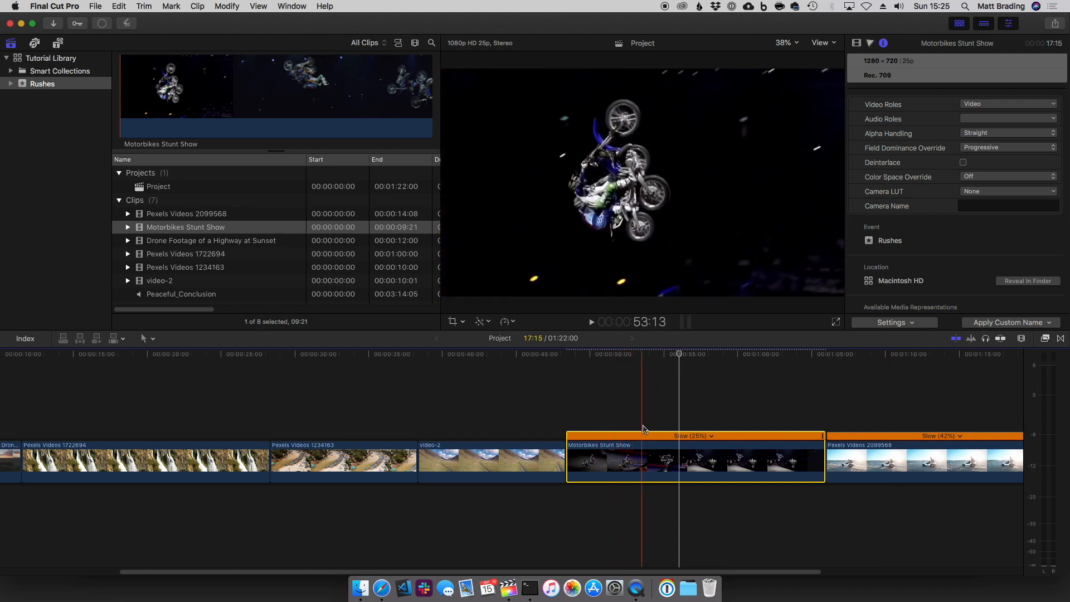
key("space")
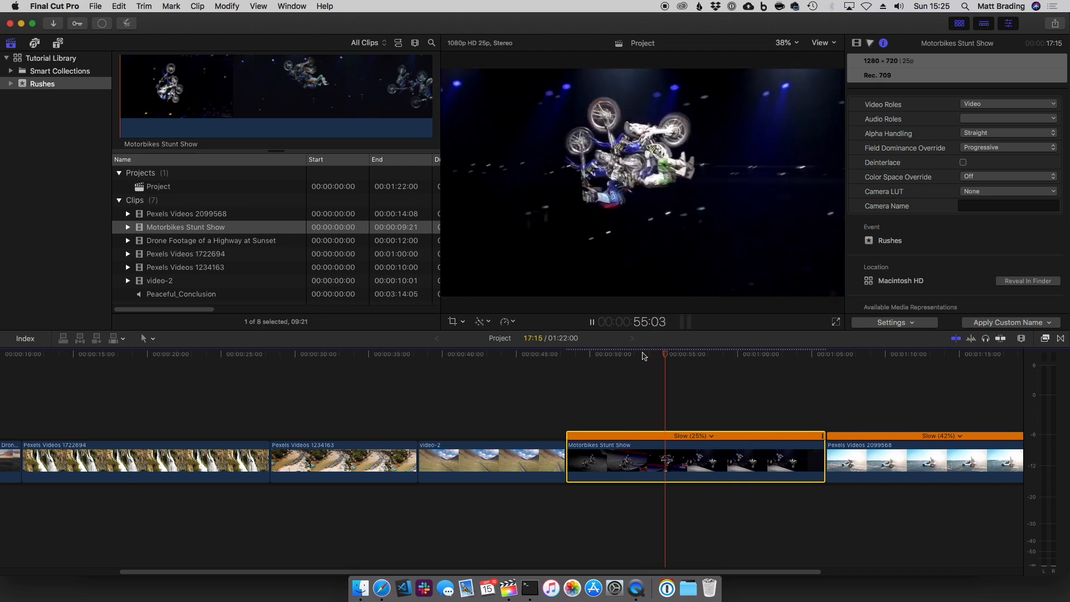
key("space")
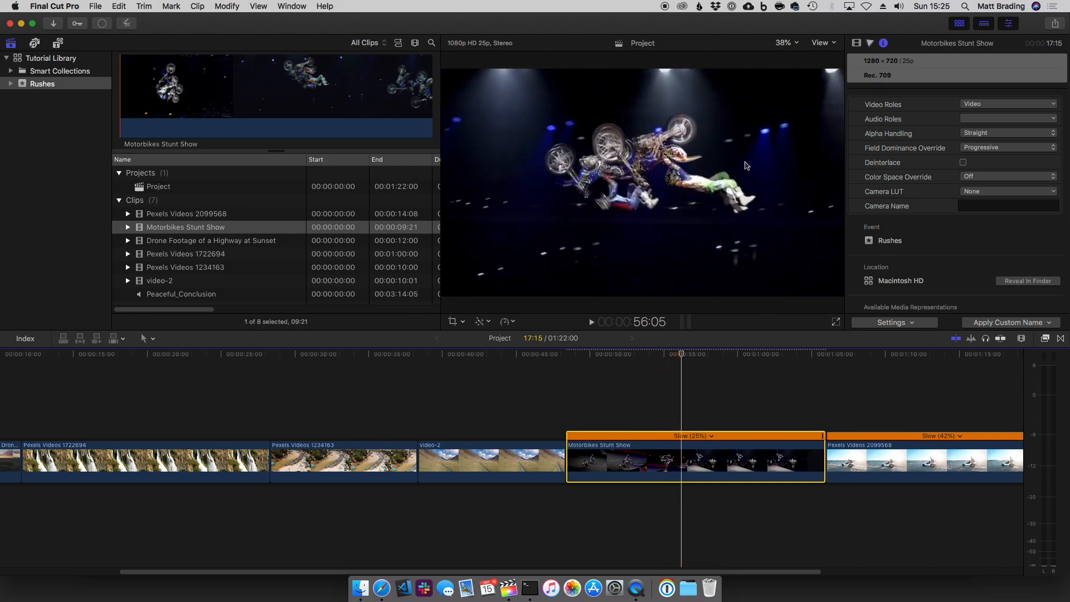
Step: Inspect the riders in the blended frame at 100% viewer zoom, then restore the viewer zoom to Fit
left_click(791, 43)
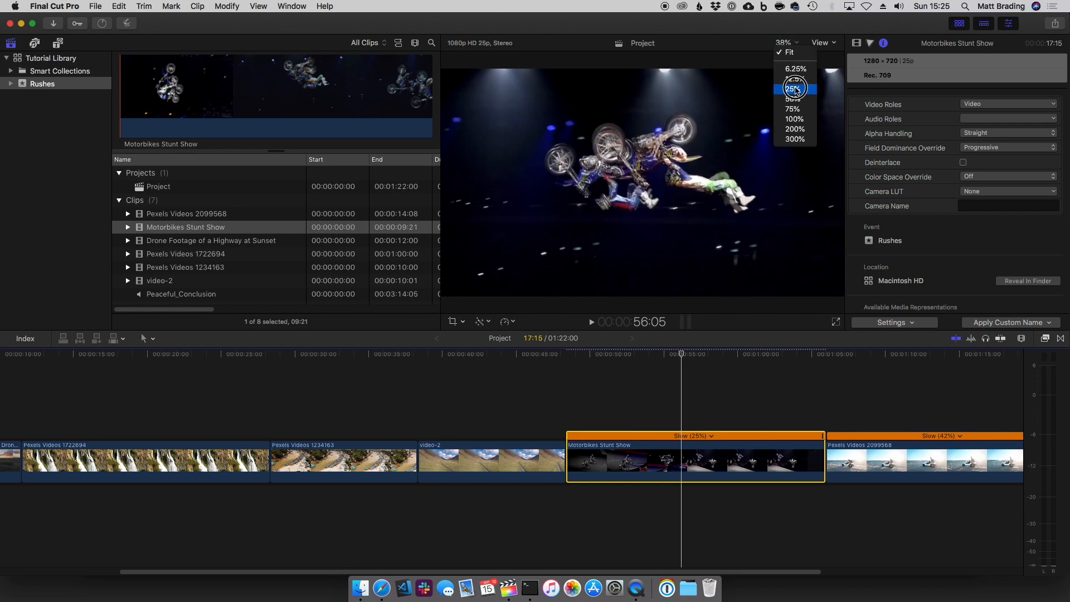
left_click(796, 119)
left_click_drag(820, 181, 823, 181)
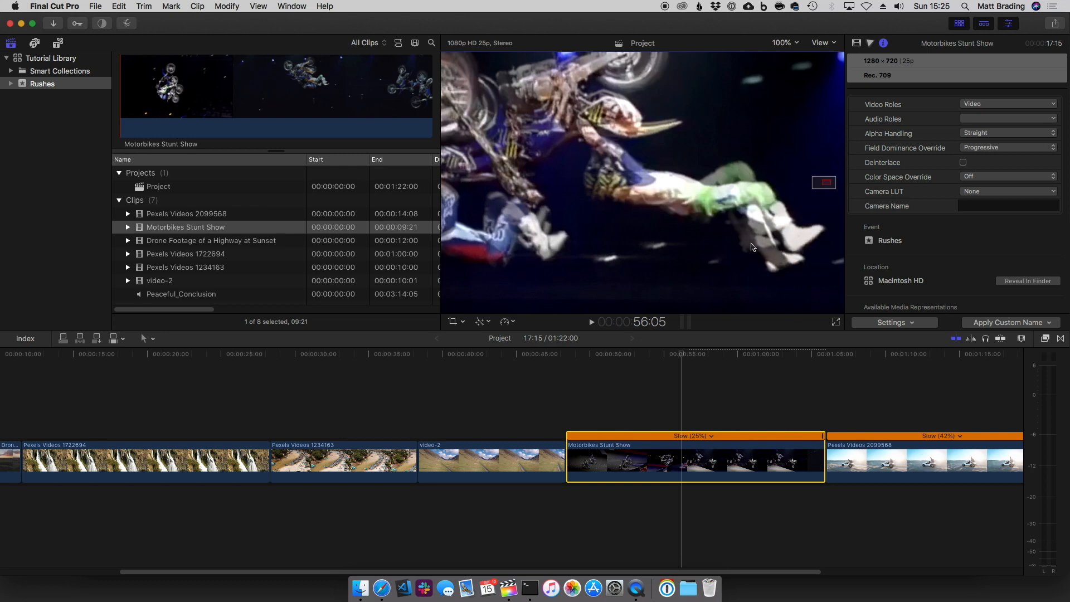
left_click_drag(819, 184, 822, 188)
left_click(779, 42)
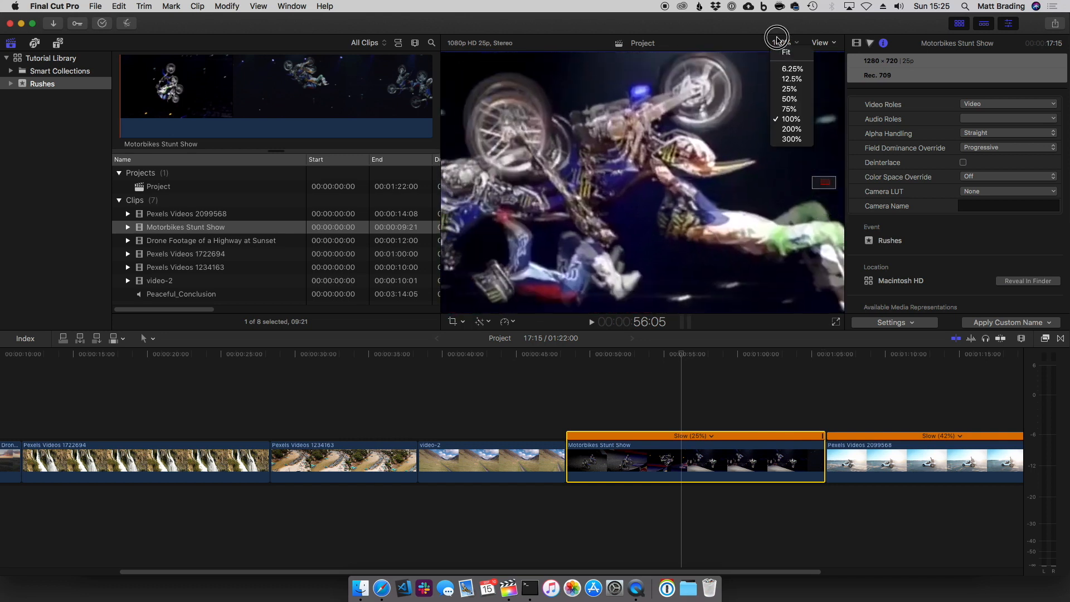
left_click(785, 52)
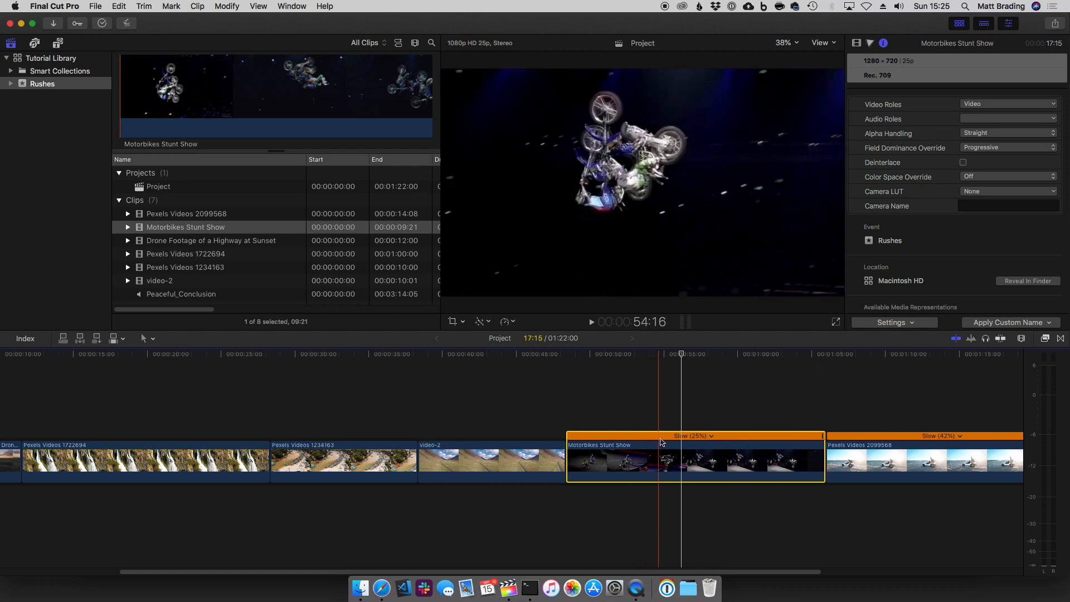
Step: Set the Motorbikes Stunt Show clip's retiming video quality to Optical Flow and play the clip back
mouse_move(681, 356)
left_mouse_down()
mouse_move(640, 356)
mouse_move(669, 359)
left_mouse_up()
left_click(505, 321)
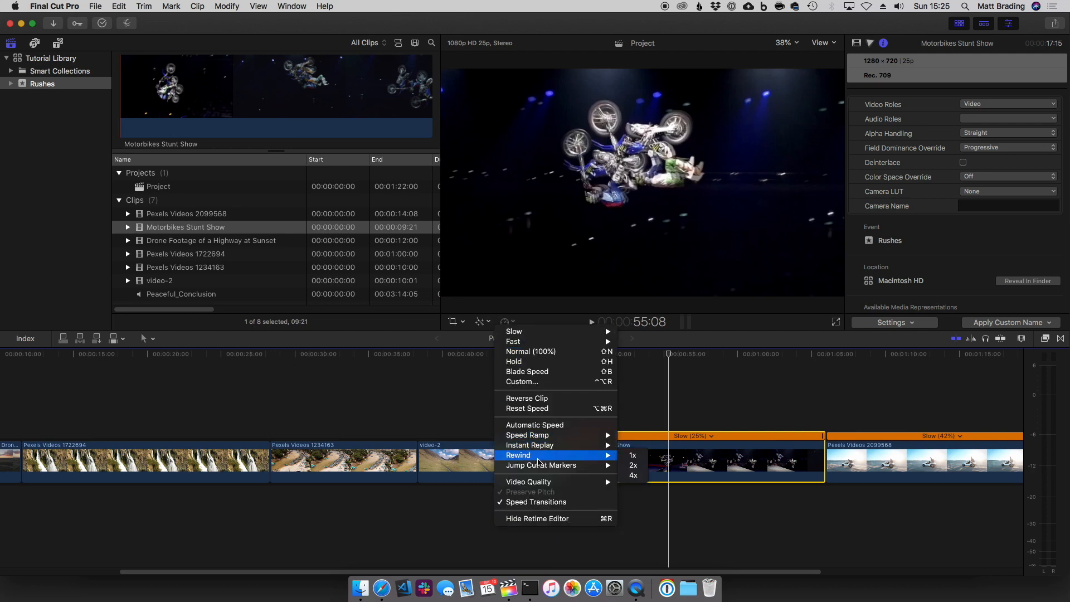
left_click(637, 503)
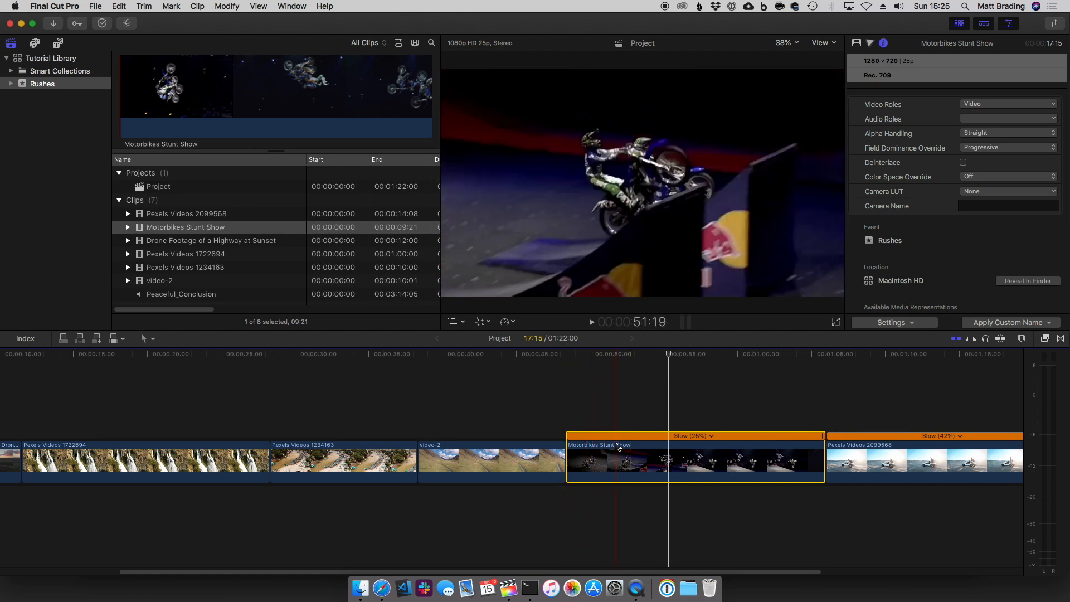
left_click(614, 394)
key("space")
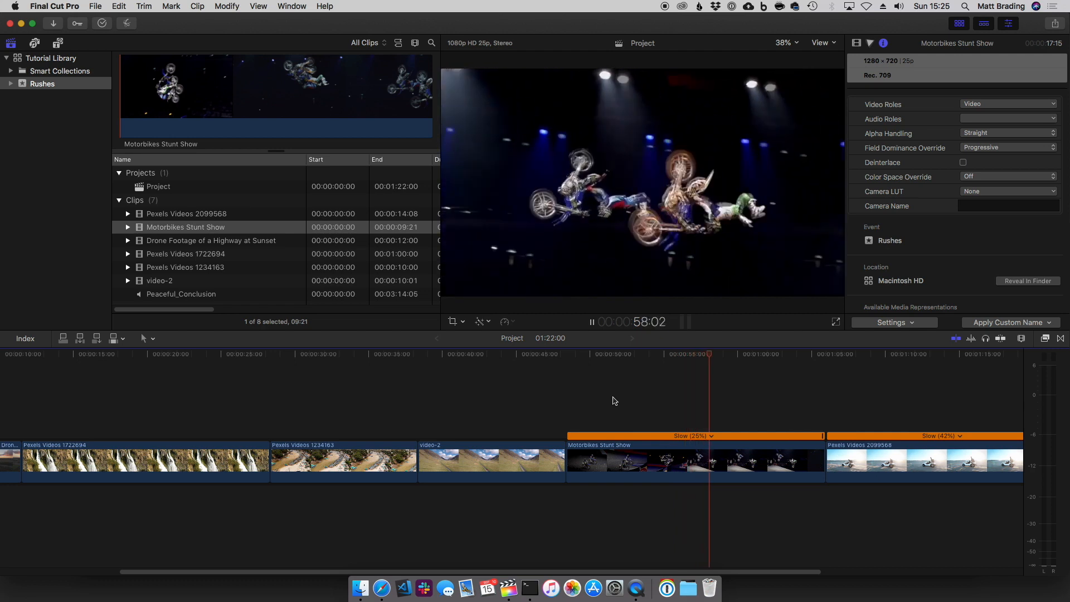
Step: Pause playback, return to the start of the mid-air flip, and replay it with Optical Flow
key("space")
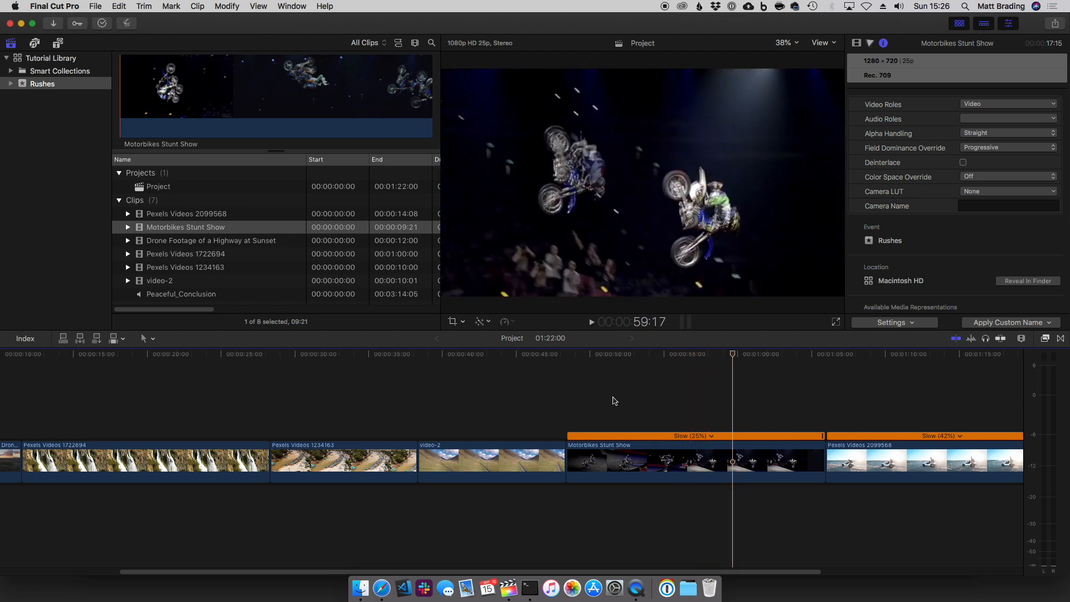
left_click_drag(713, 353, 634, 365)
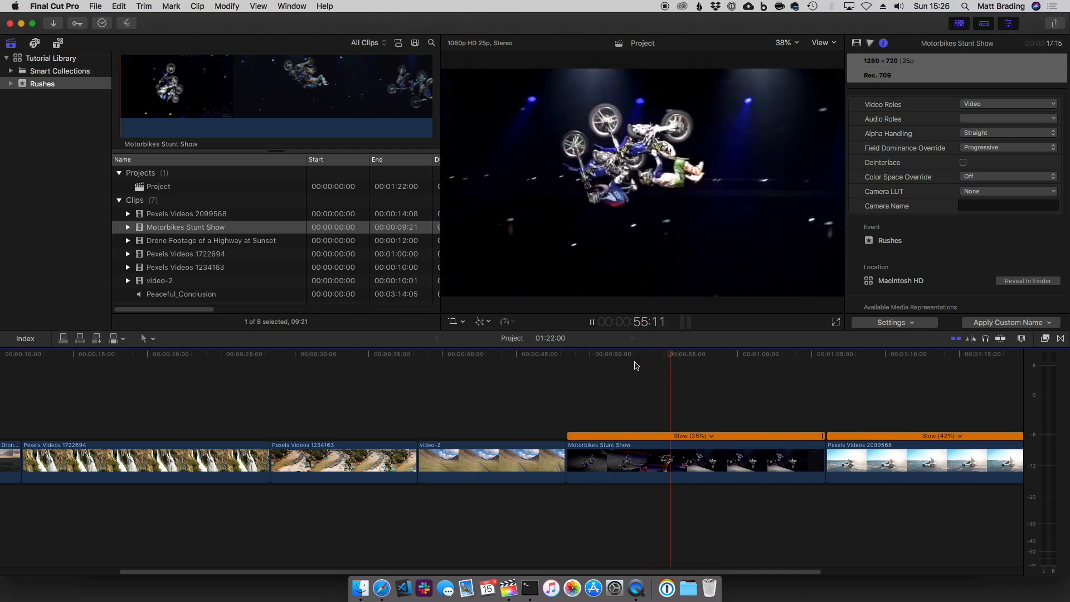
key("space")
Step: Set the Motorbikes Stunt Show clip's retiming video quality back to Normal and play part of it
left_click(701, 436)
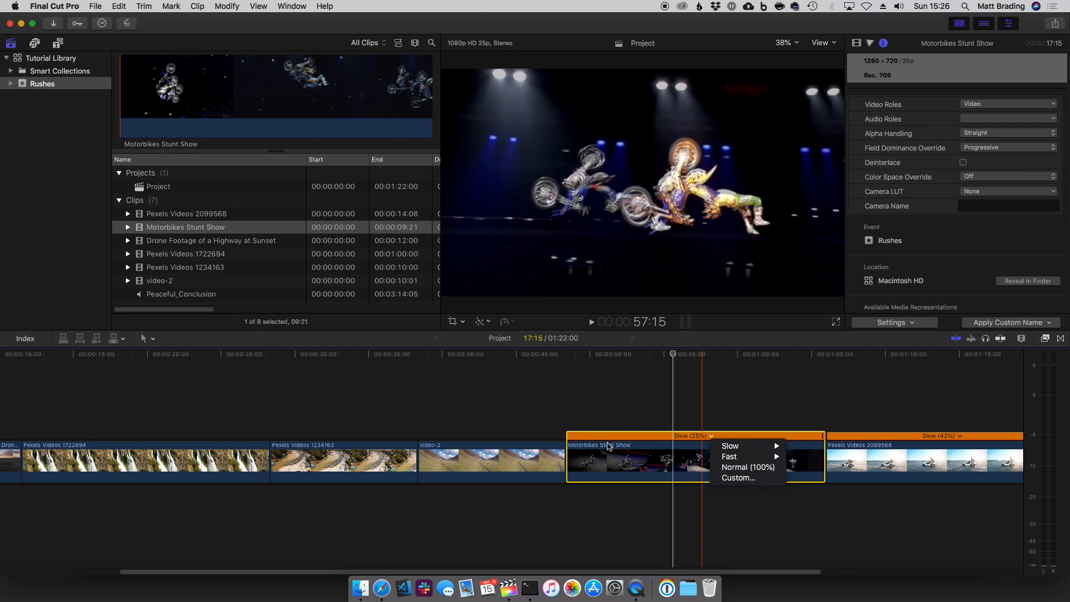
left_click(609, 446)
left_click(505, 325)
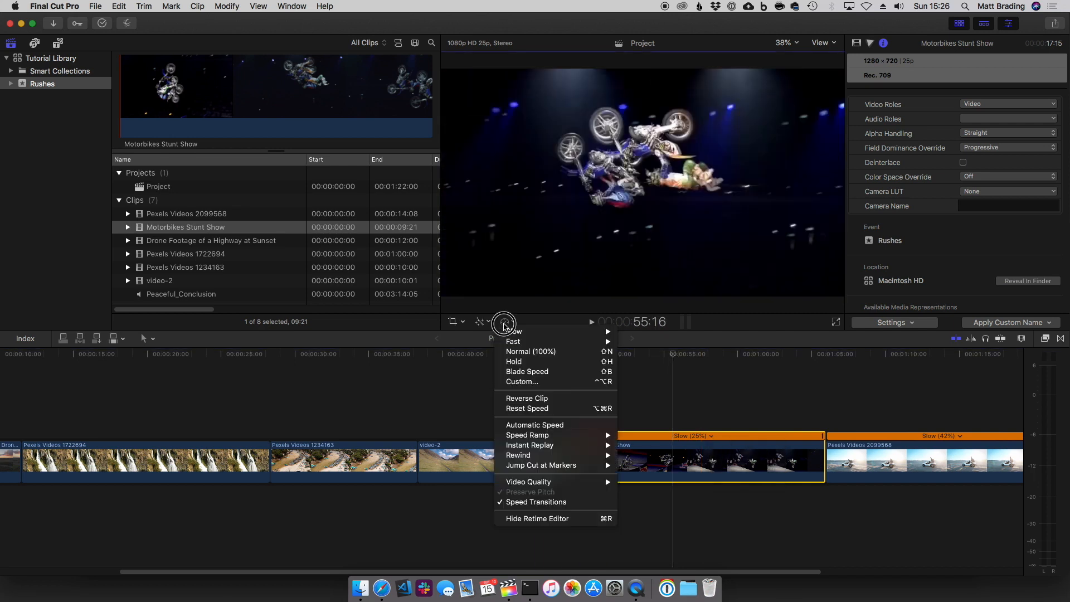
mouse_move(552, 484)
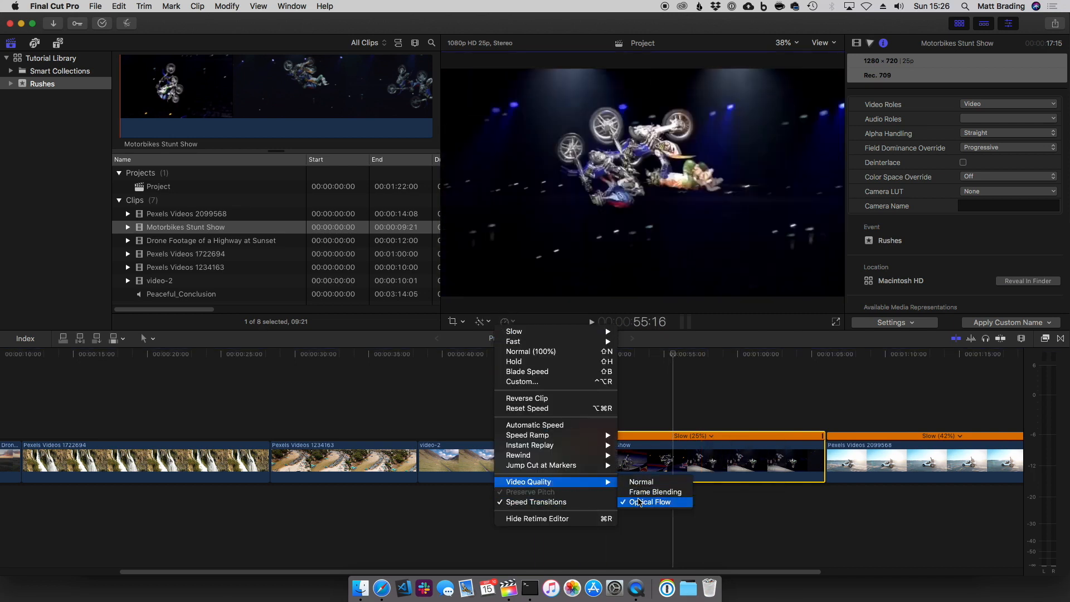
left_click(640, 483)
key("space")
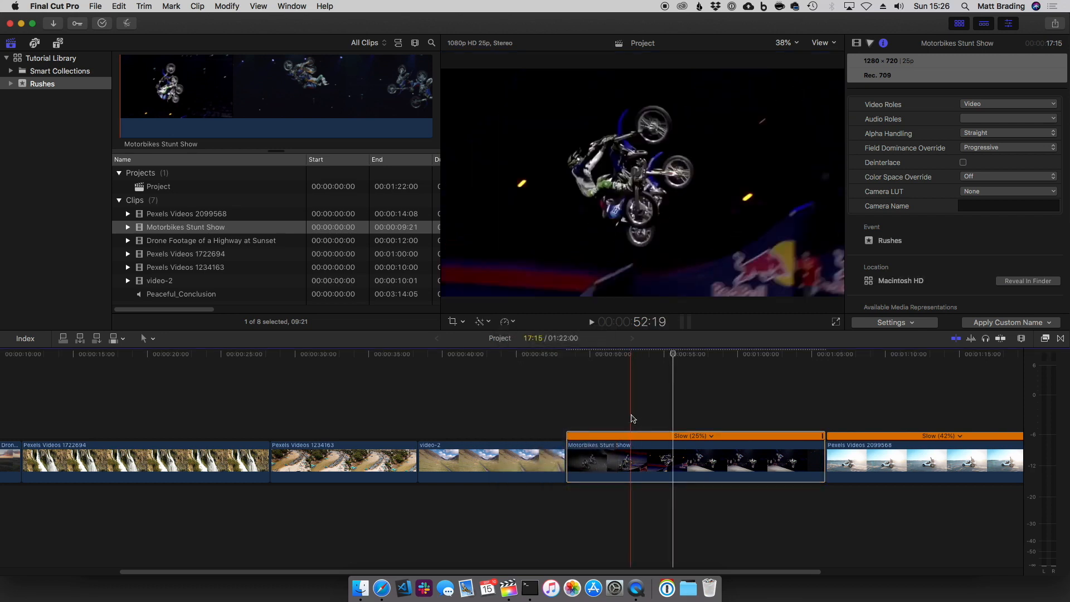
Step: Change the Motorbikes Stunt Show clip's speed to Slow 50%
left_click(689, 436)
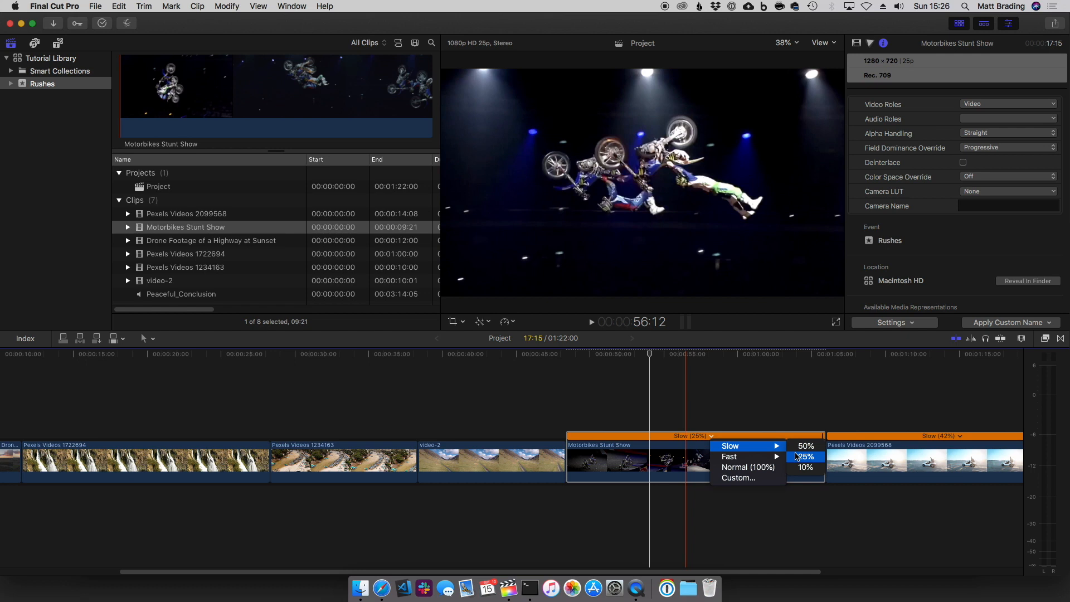
left_click(799, 447)
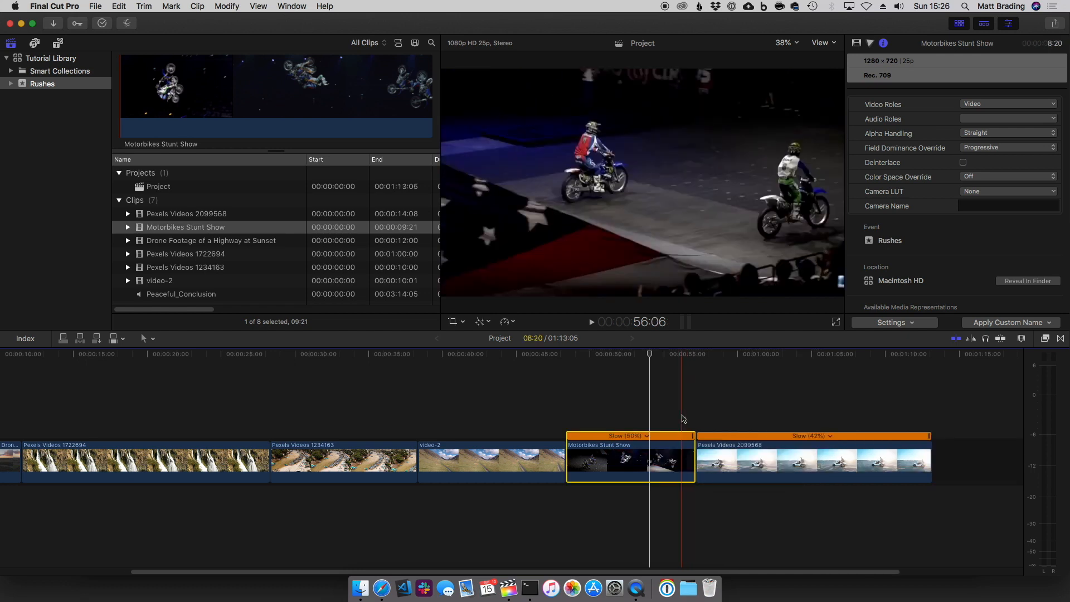
left_click(634, 437)
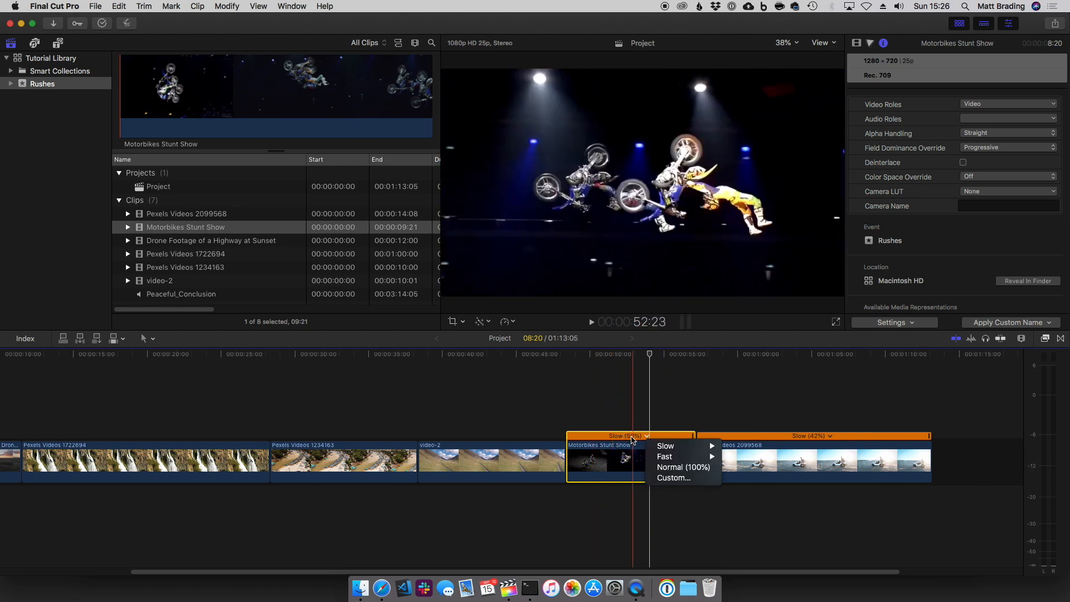
left_click(506, 323)
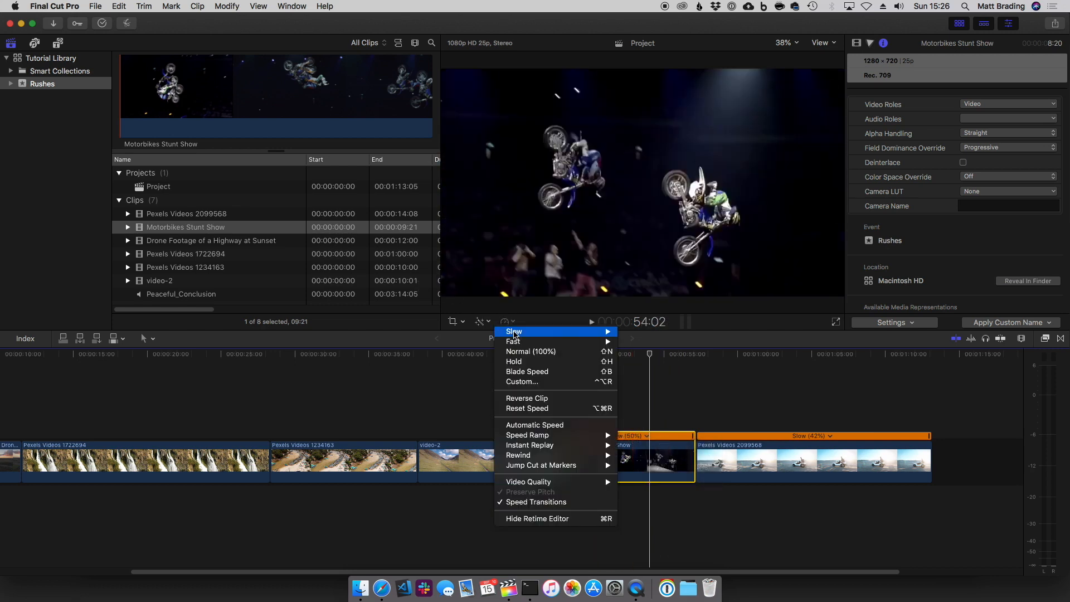
left_click(485, 371)
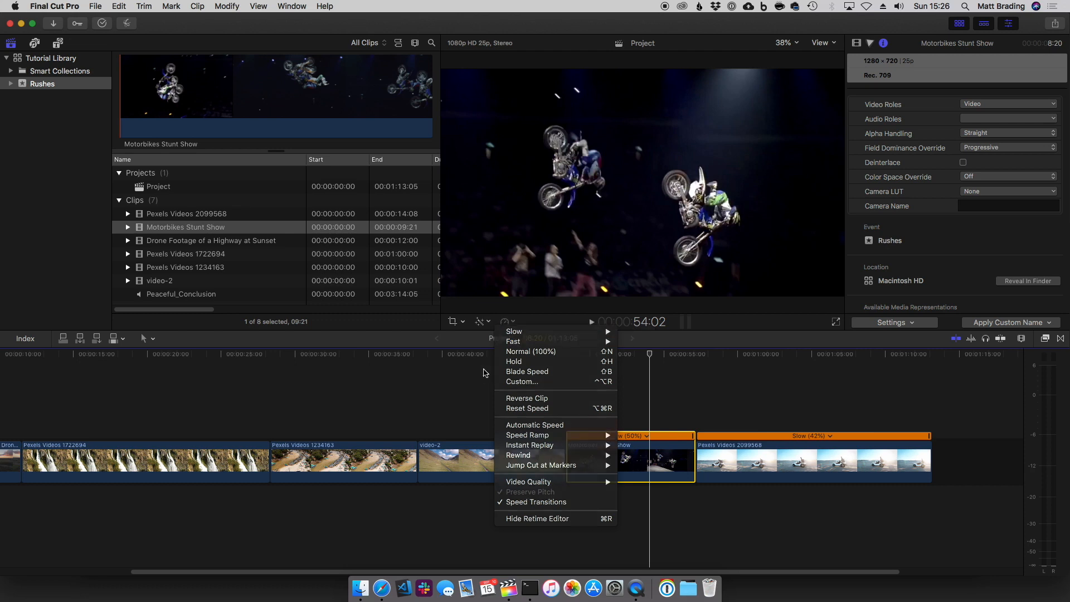
Step: Speed the Motorbikes Stunt Show clip up to Fast 2x and play it back
left_click(636, 436)
mouse_move(670, 456)
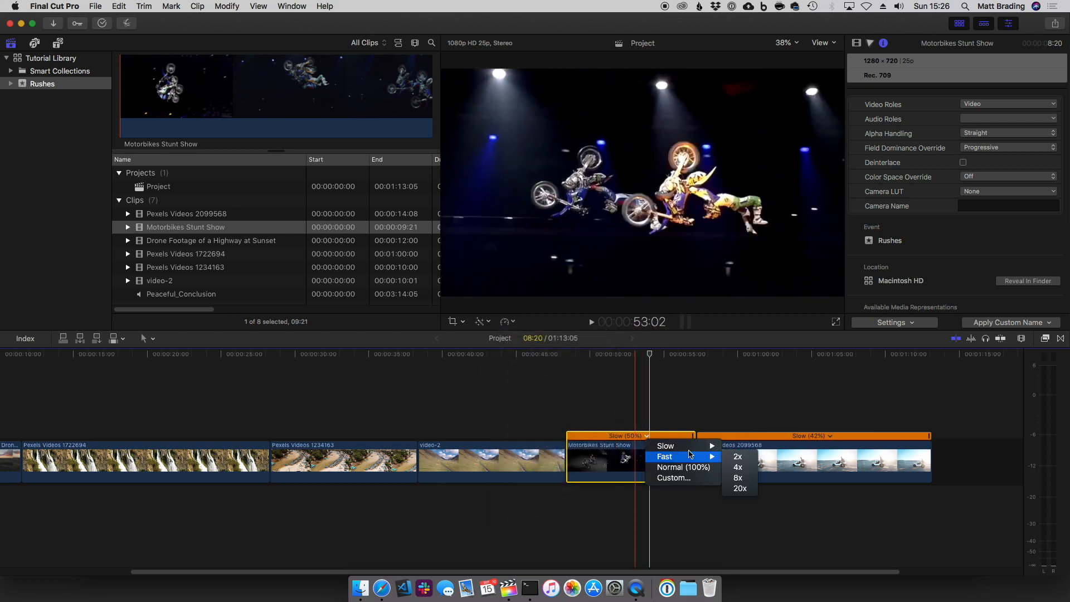
left_click(744, 457)
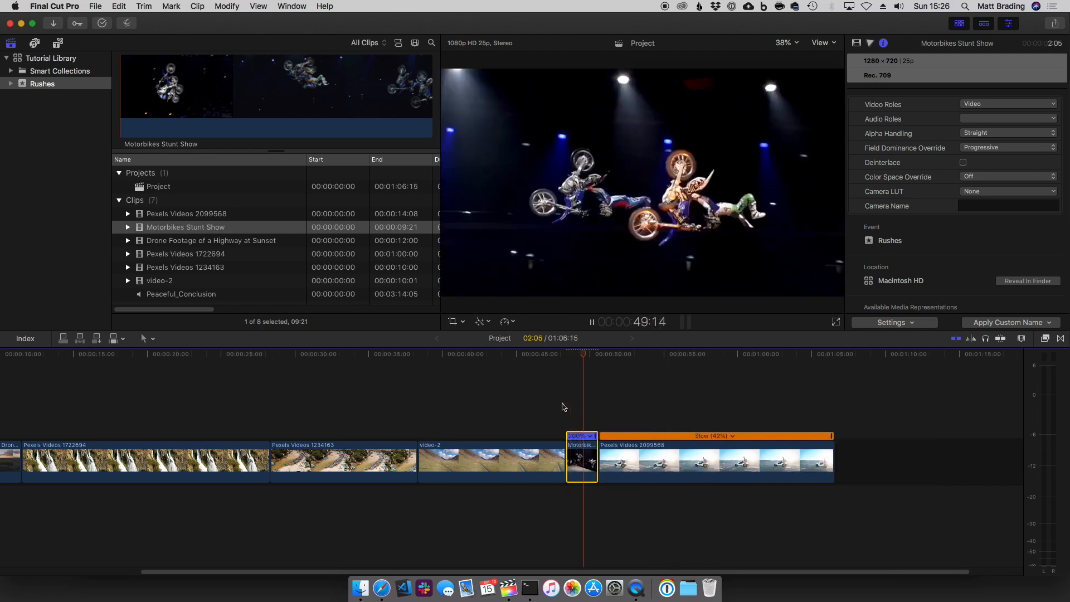
Step: Return the Motorbikes Stunt Show clip to Normal (100%) speed, and stretch its retiming bar until it runs at 50%
left_click(590, 436)
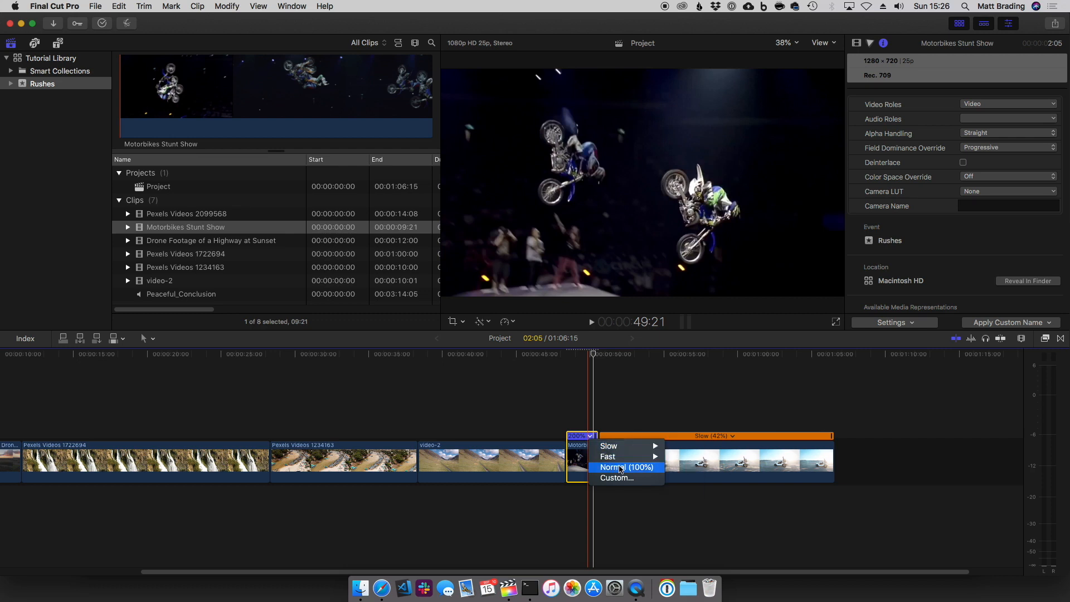
left_click(621, 469)
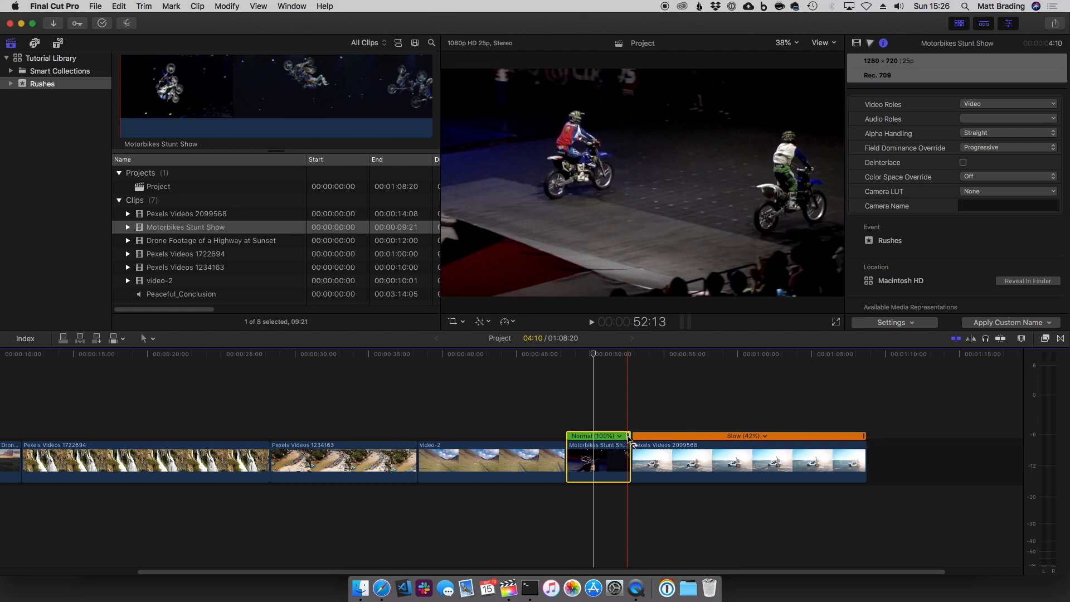
left_click_drag(629, 439, 695, 440)
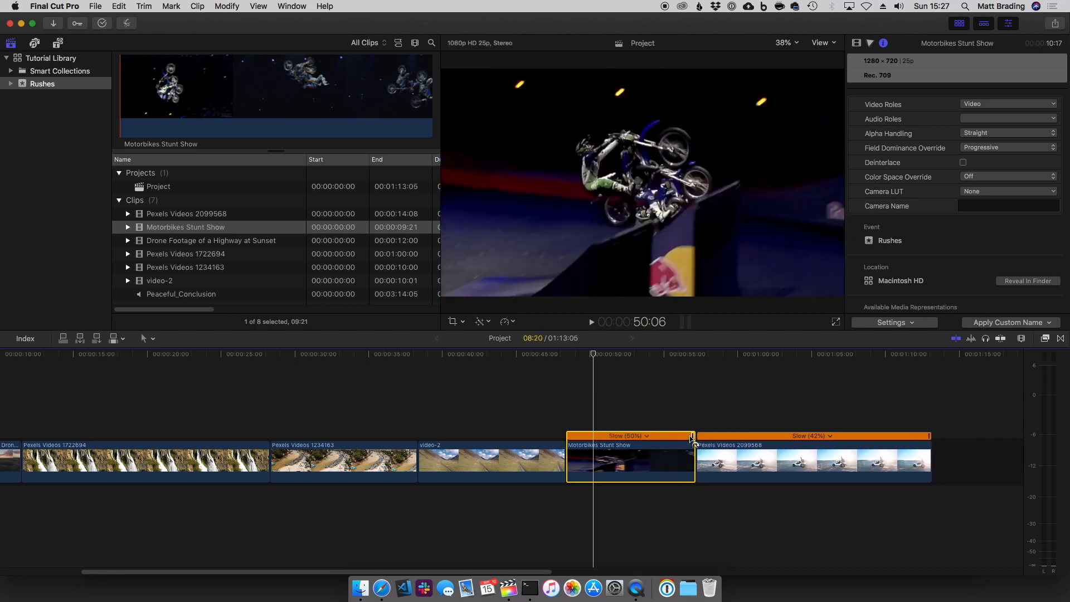
Step: Reset the speed of the stretched Motorbikes Stunt Show clip
left_click(645, 436)
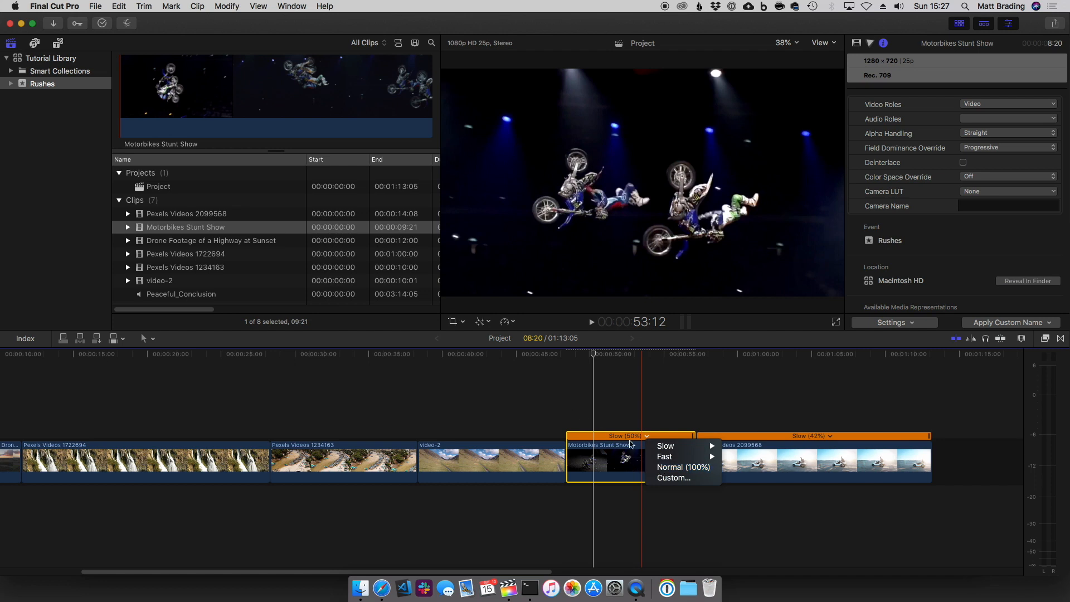
key("Escape")
left_click(512, 322)
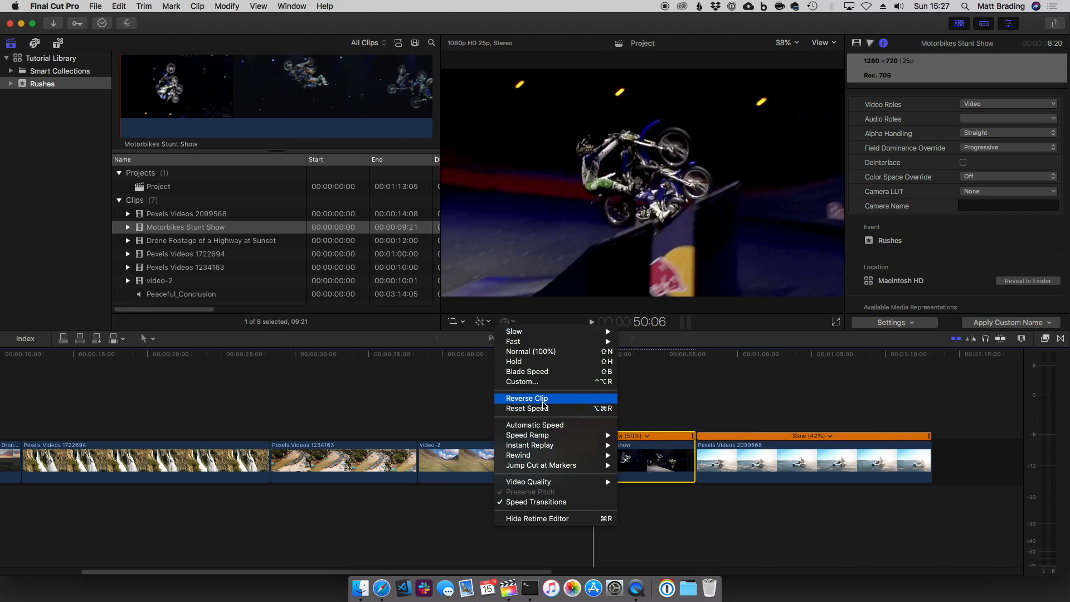
left_click(527, 409)
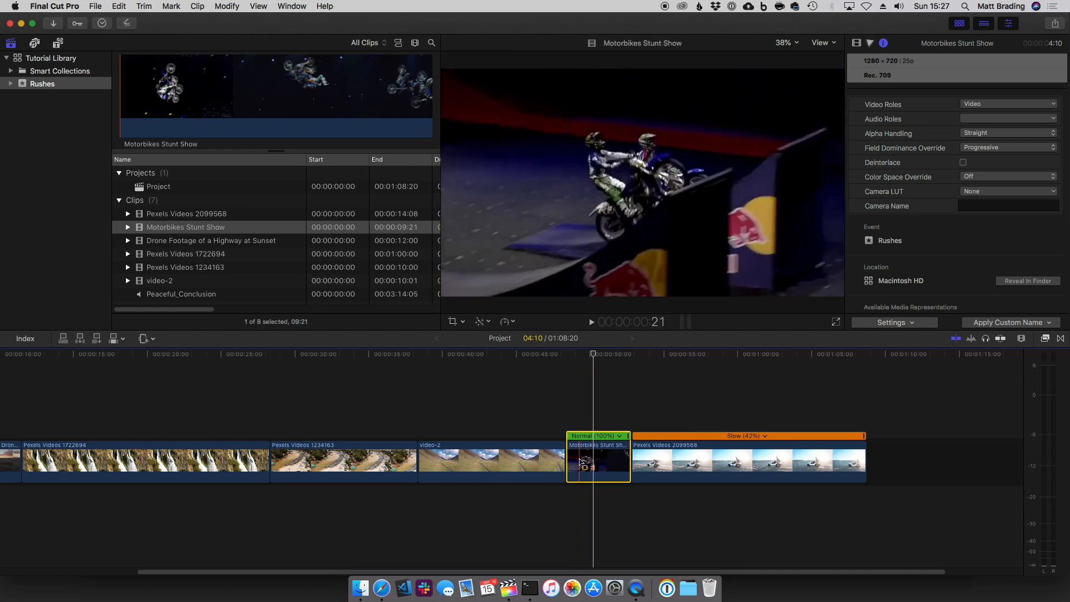
Step: Select a range of about 1 second 21 frames around the flip in the Motorbikes Stunt Show clip and slow it to 50%
left_click_drag(584, 460, 612, 461)
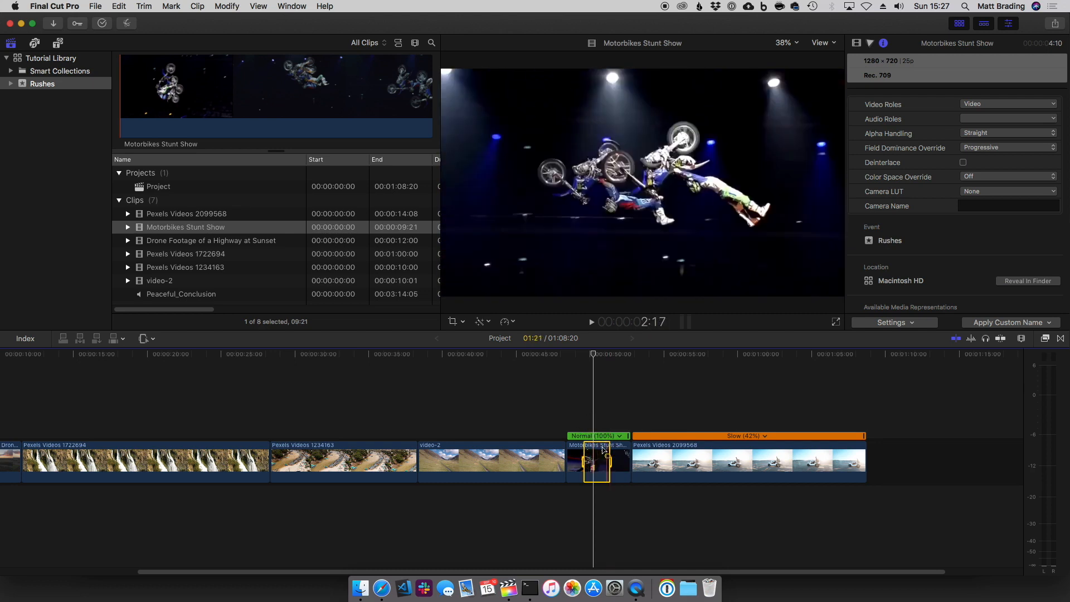
left_click(512, 323)
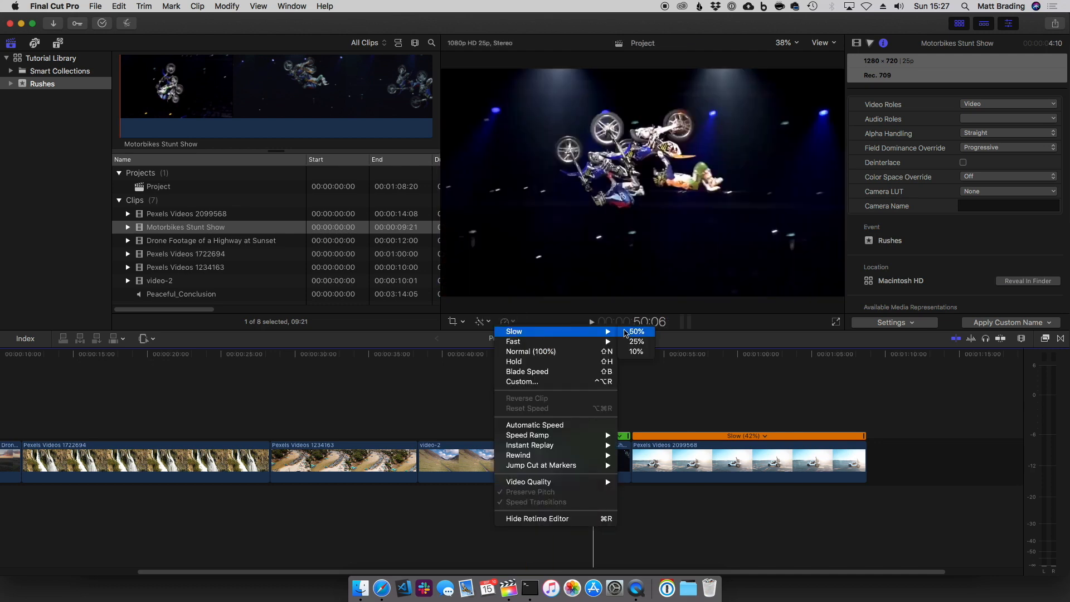
left_click(636, 331)
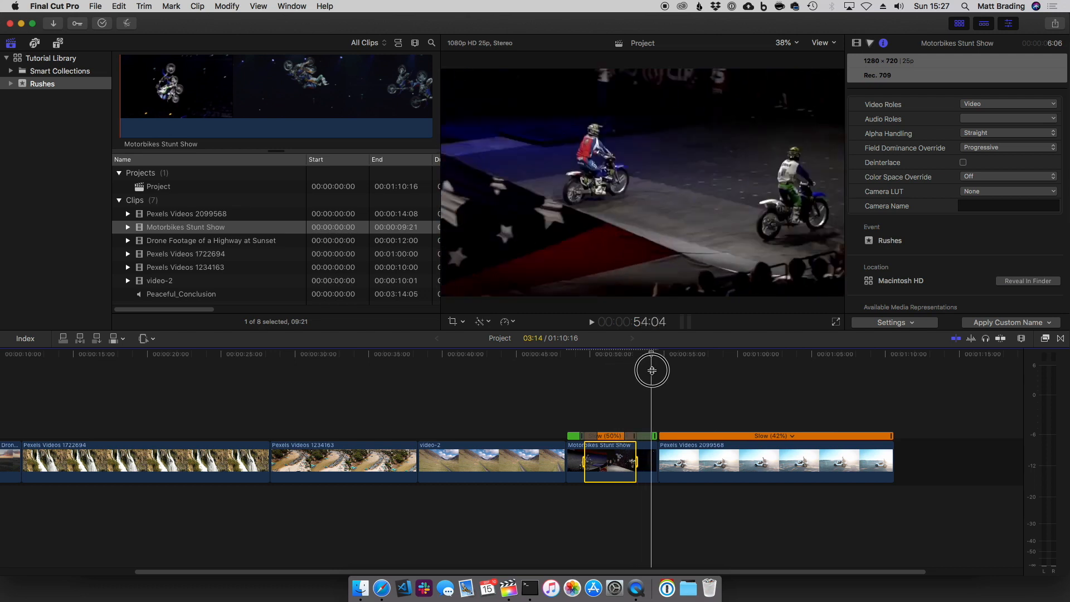
Step: Play the Motorbikes Stunt Show clip from its start through the slowed section into the next clip
left_click_drag(651, 370, 568, 372)
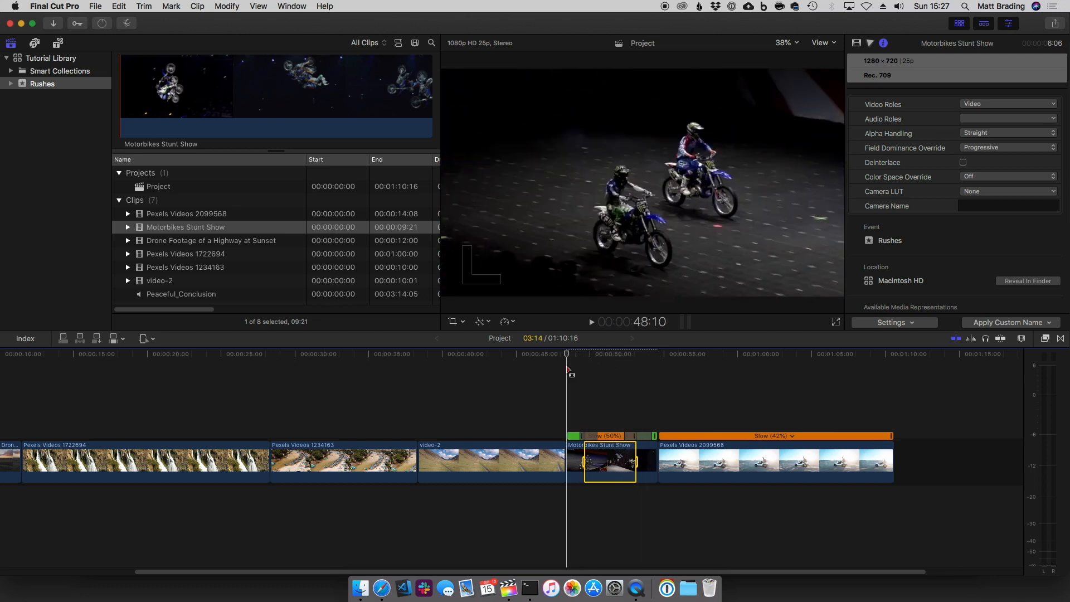
key("space")
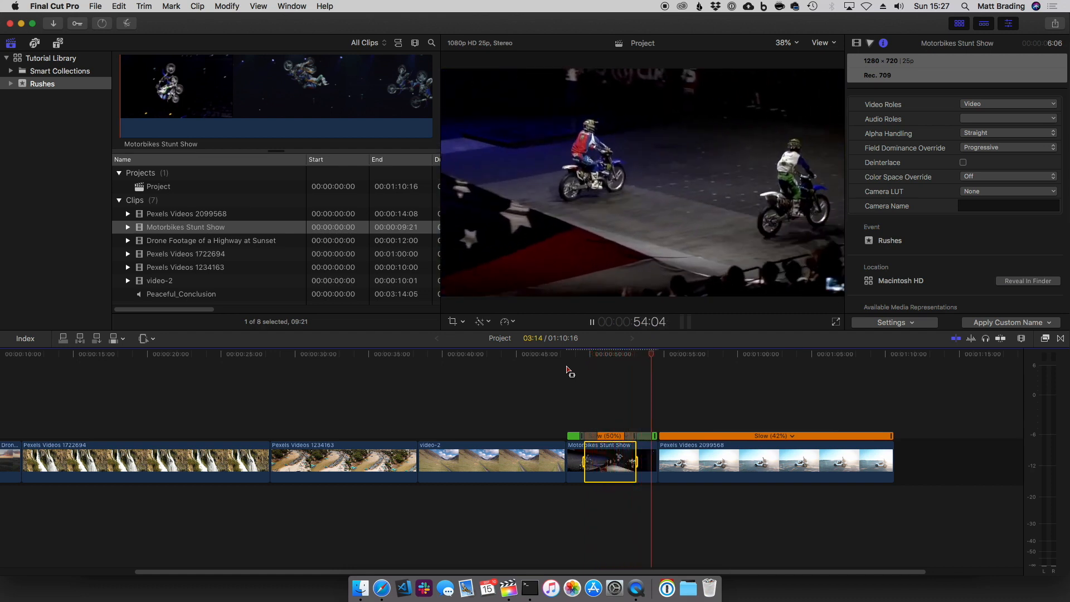
key("space")
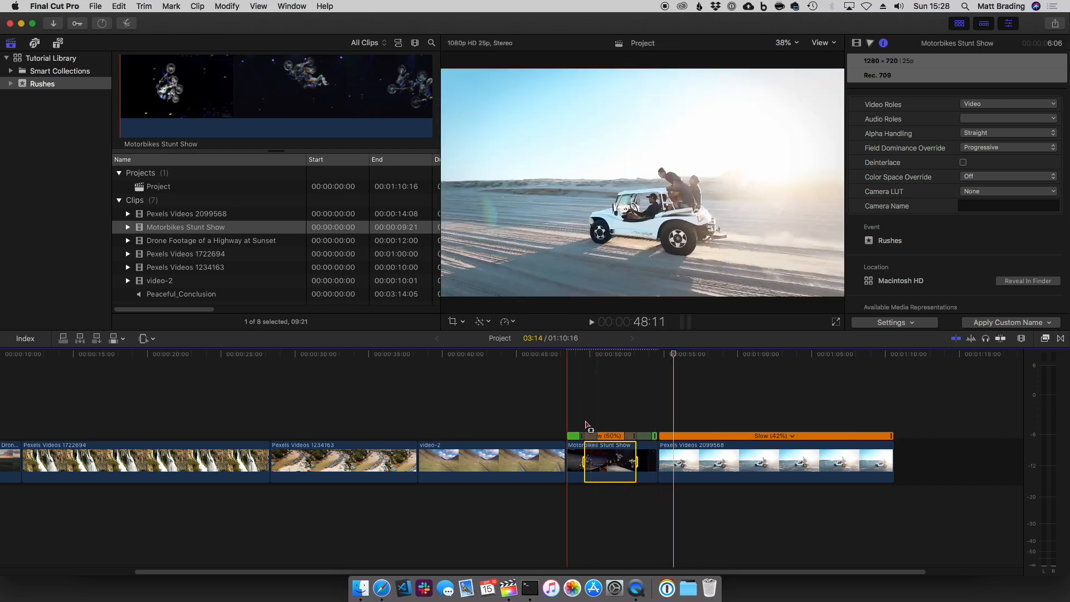
Step: Try to apply a 50% Instant Replay to the slowed range around the mid-air flip
left_click(602, 357)
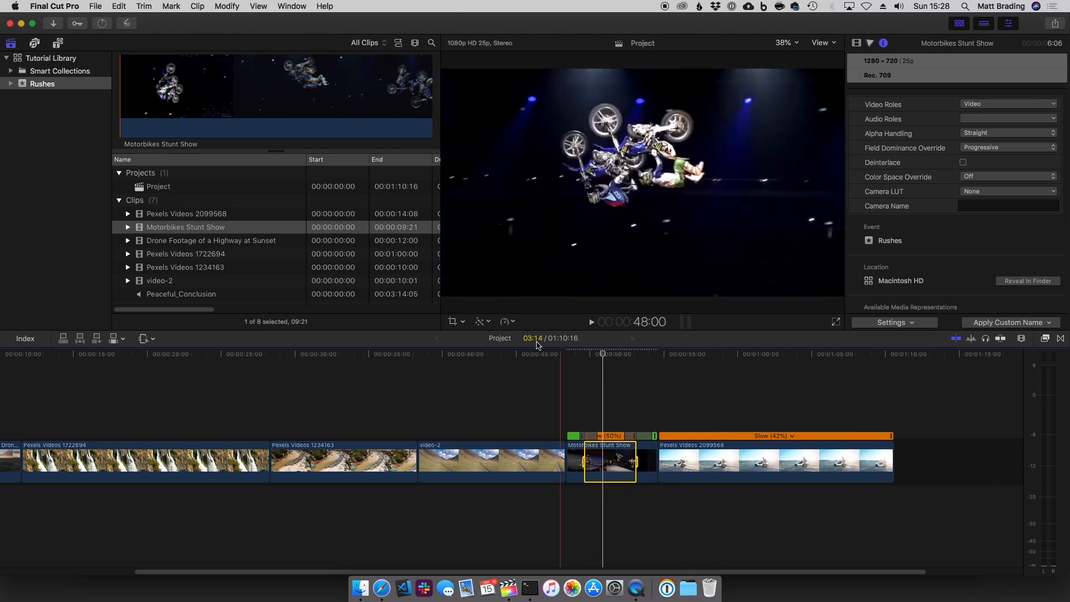
left_click(510, 325)
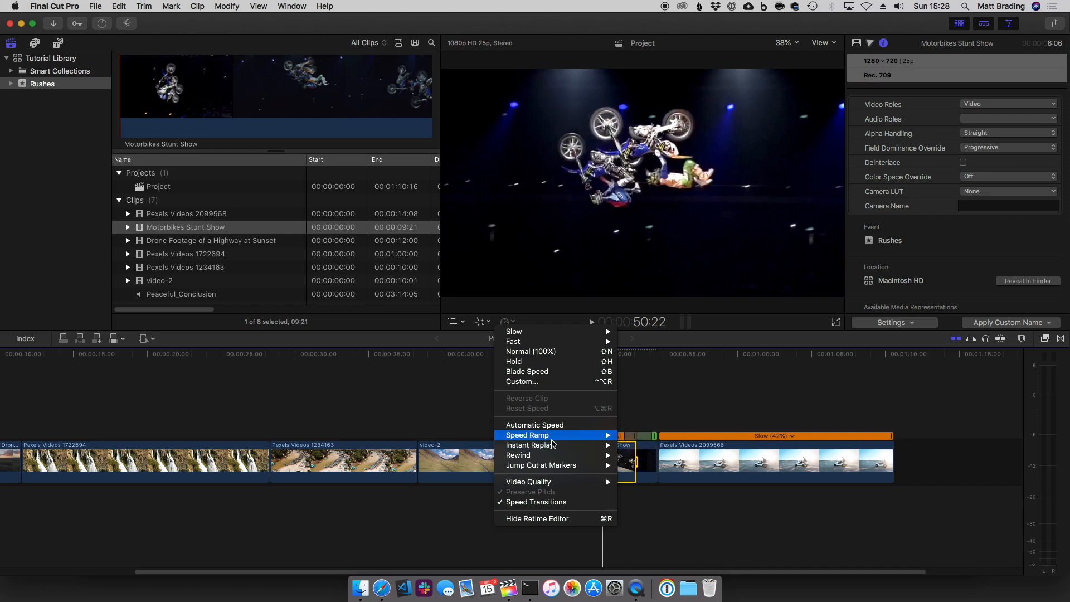
mouse_move(544, 449)
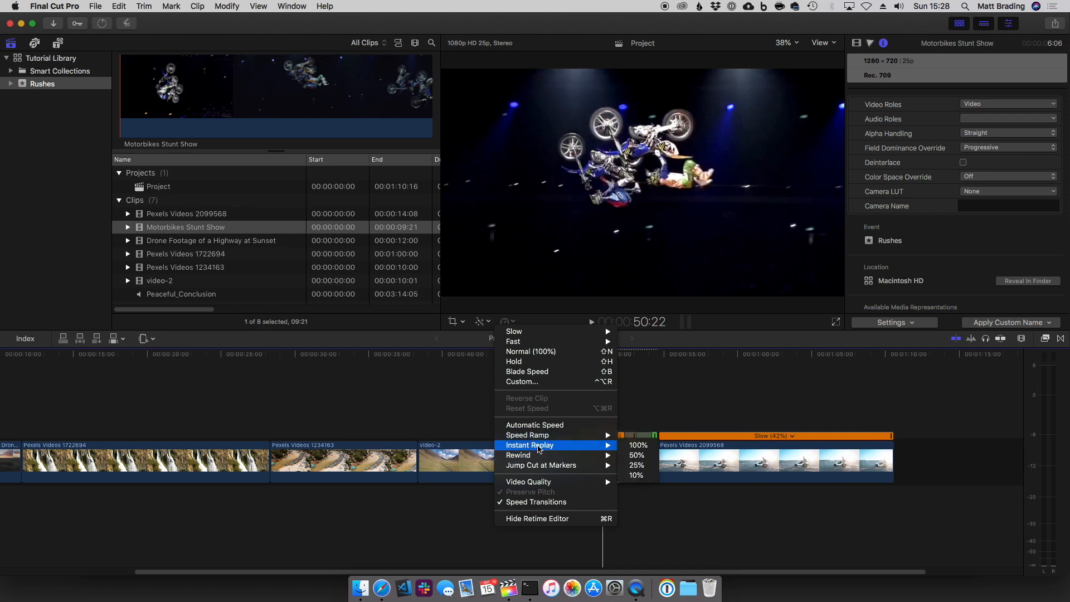
left_click(636, 455)
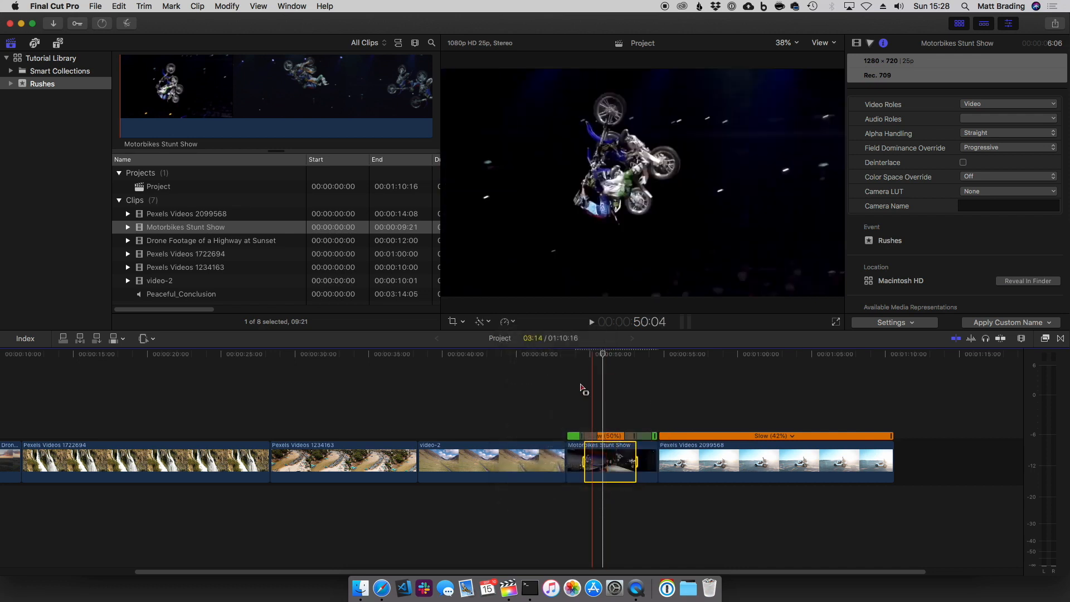
left_click(513, 323)
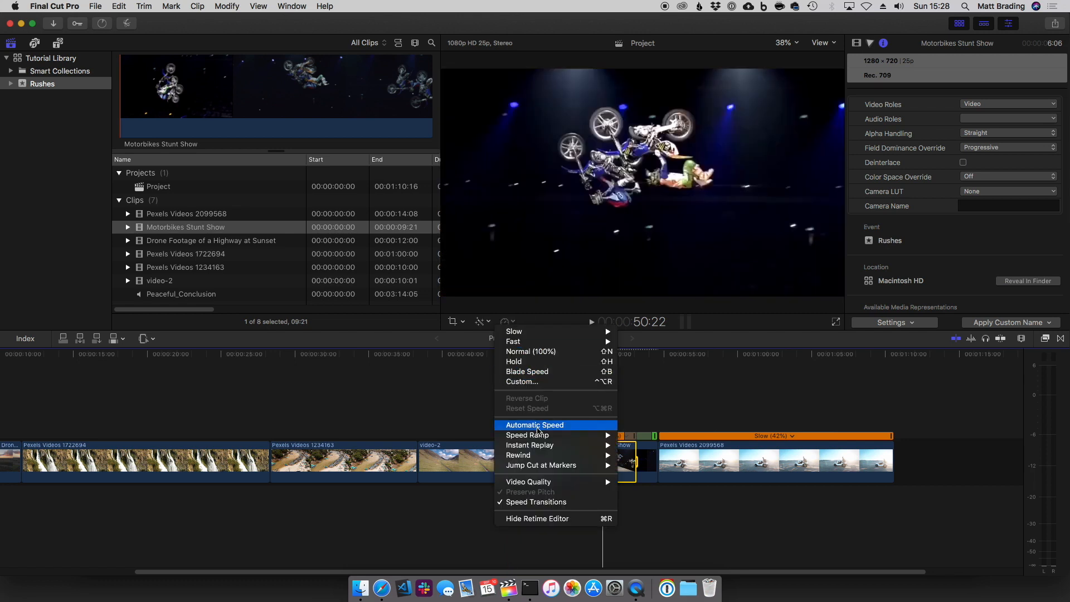
left_click(635, 460)
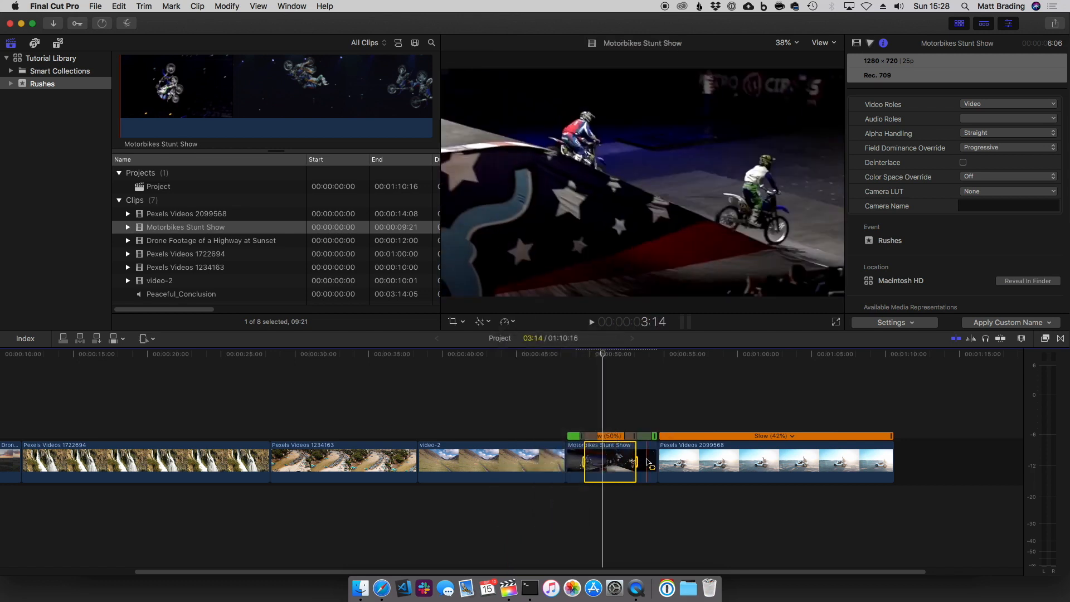
Step: Select the whole Motorbikes Stunt Show clip instead of the range and reset its speed
left_click(650, 462)
left_click(505, 323)
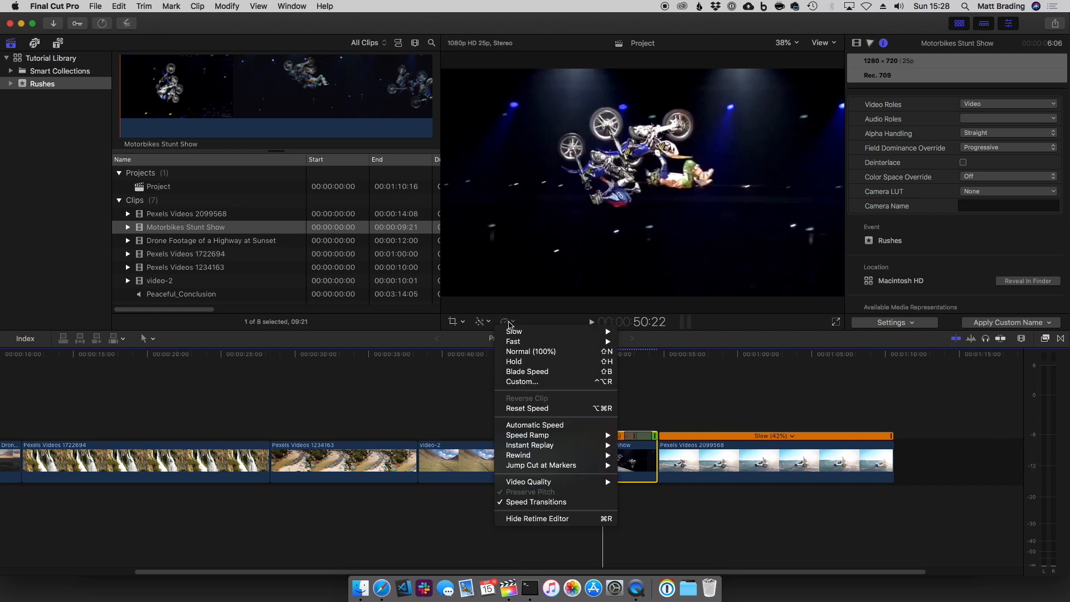
left_click(527, 408)
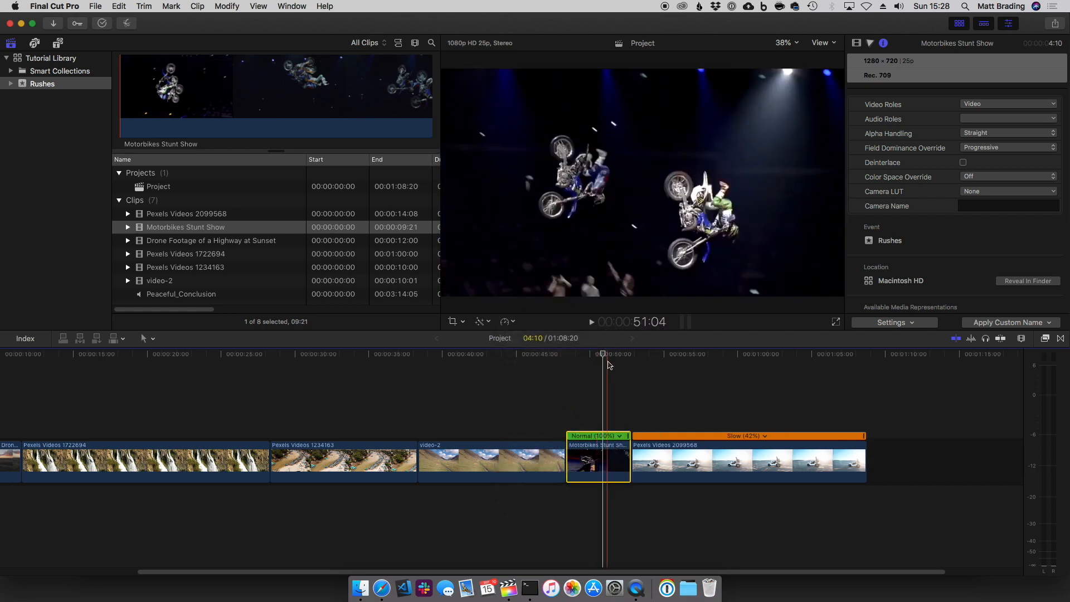
Step: Apply a 50% Instant Replay to the whole Motorbikes Stunt Show clip and play the result
left_click(596, 355)
left_click_drag(596, 354, 616, 353)
left_click(506, 322)
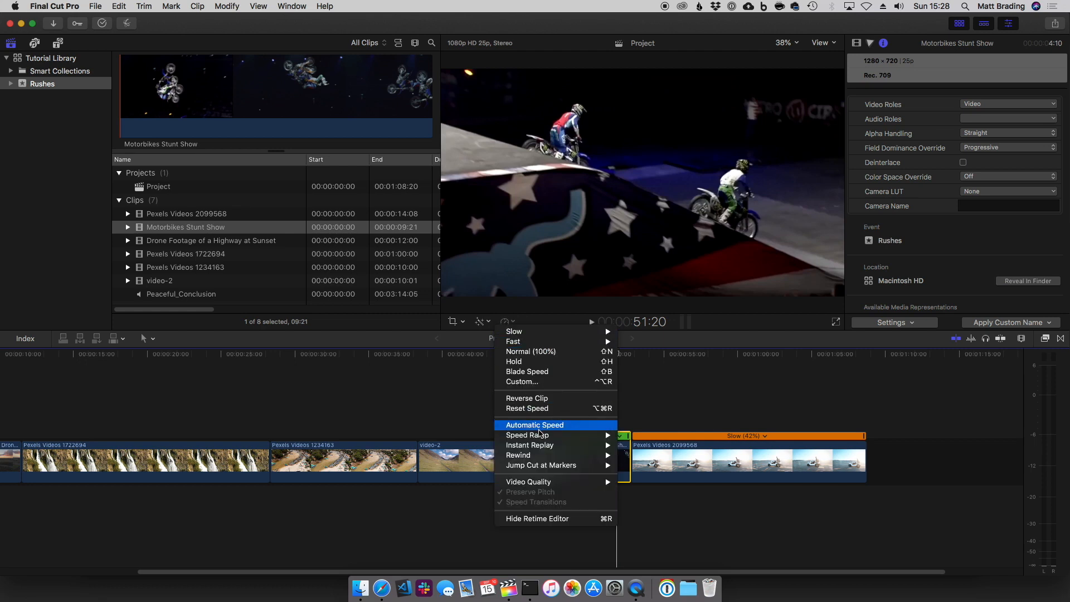
mouse_move(542, 446)
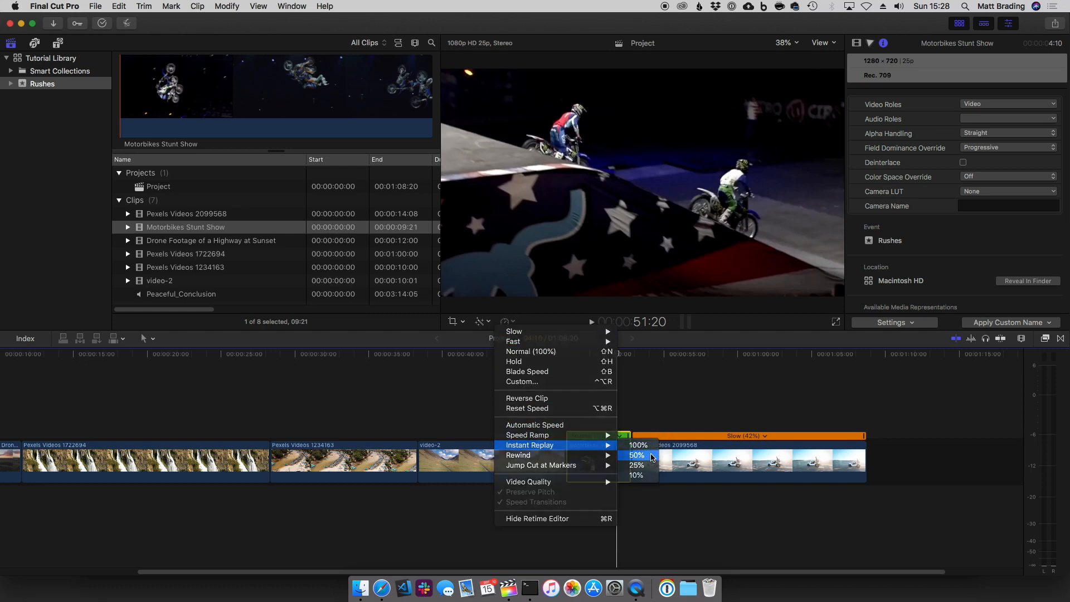
left_click(651, 455)
key("space")
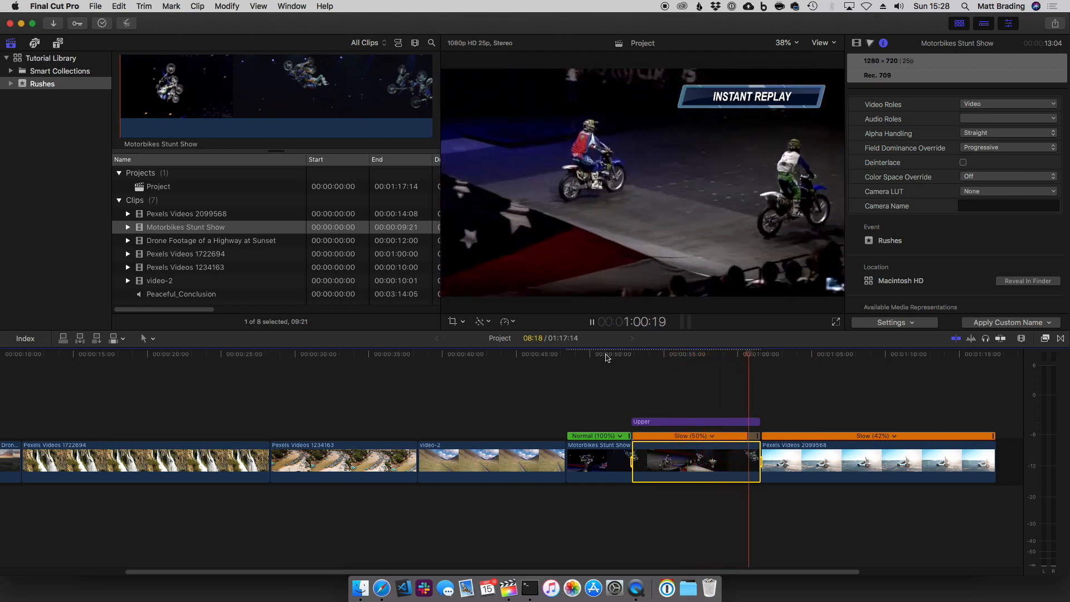
key("space")
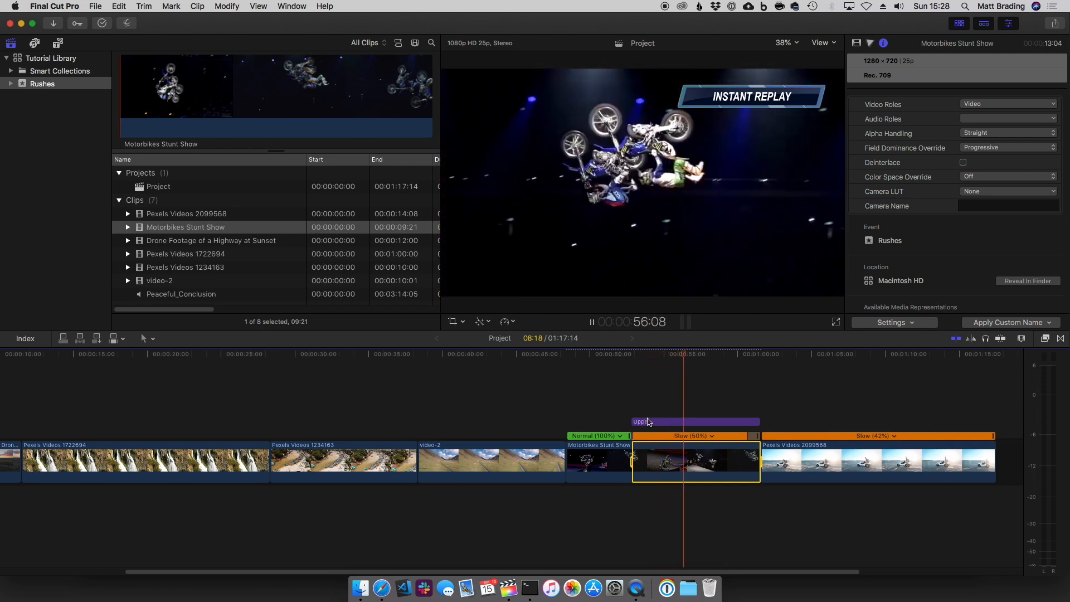
Step: Disable the Instant Replay title above the slowed section and play the replay without it
left_click(651, 422)
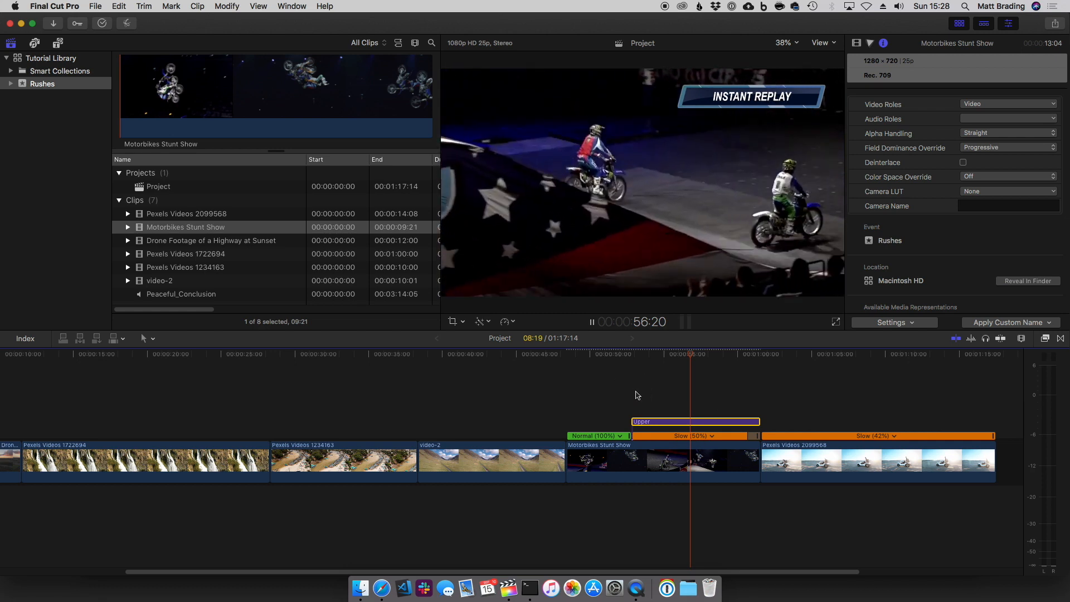
key("v")
left_click(636, 392)
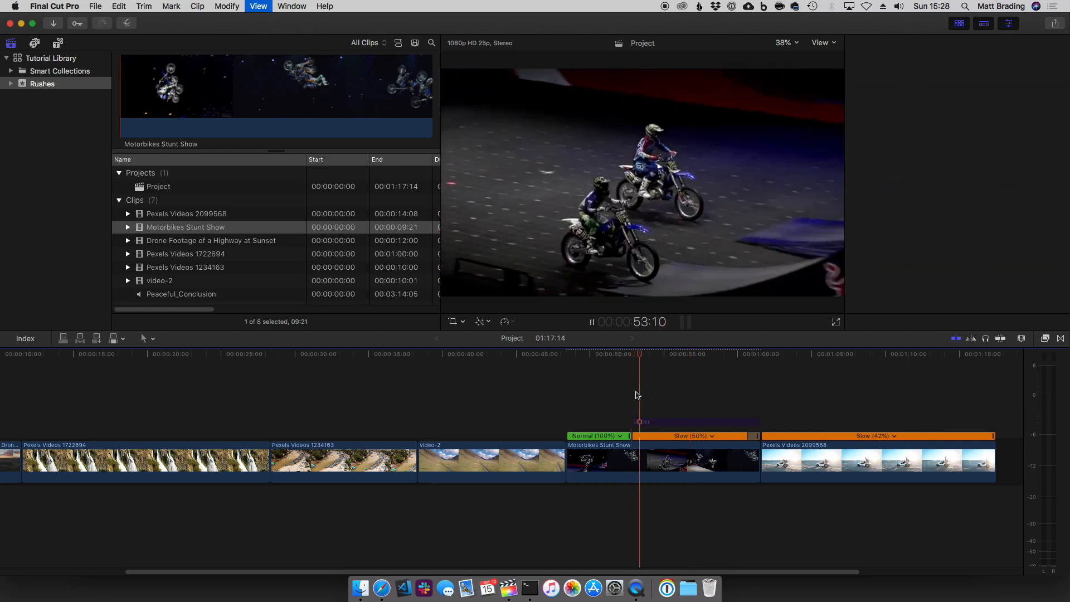
left_click(640, 423)
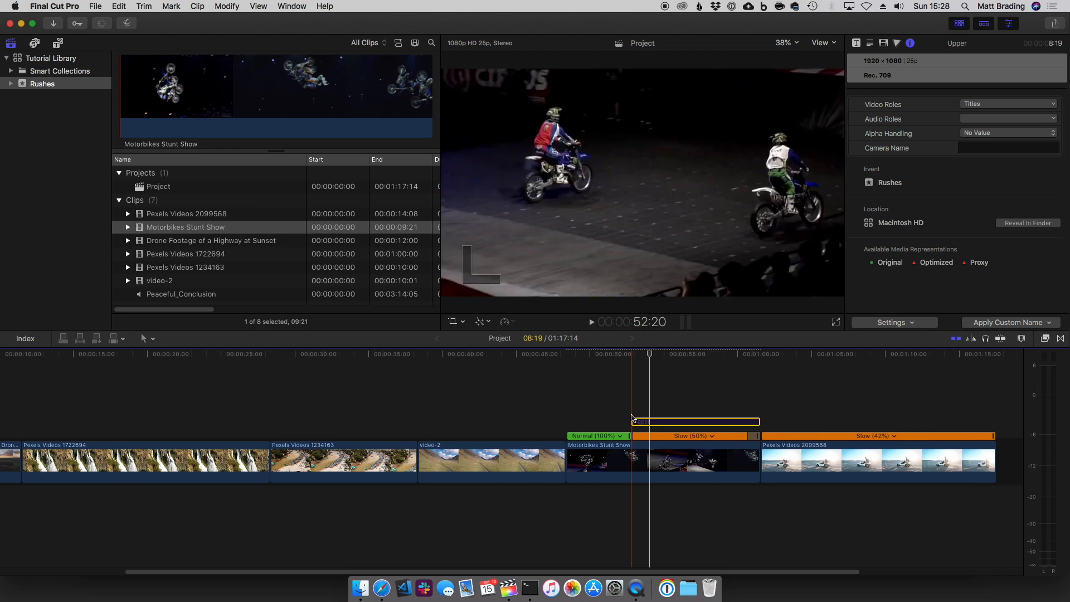
Step: Undo the title change and the 50% Instant Replay on the Motorbikes Stunt Show clip
key("super+z")
key("super+z")
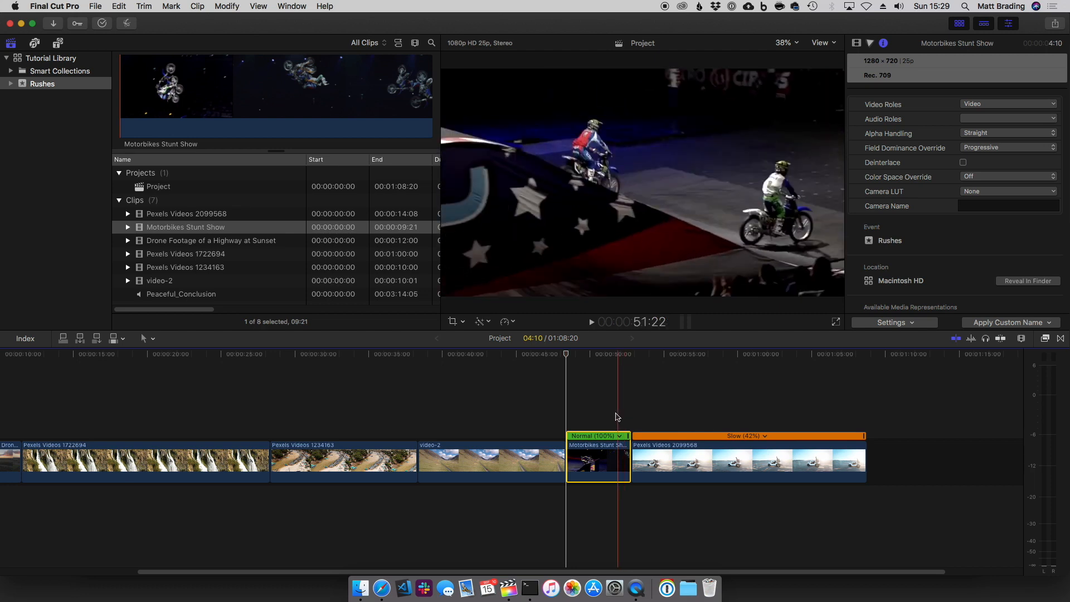
Step: Open the retiming options for the Motorbikes Stunt Show clip
left_click(509, 322)
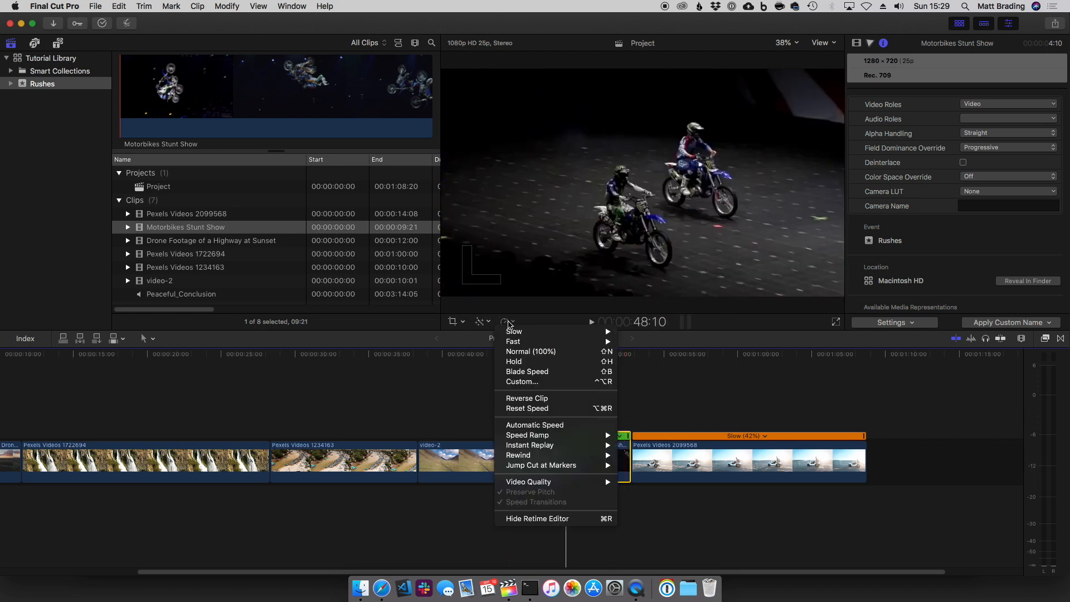